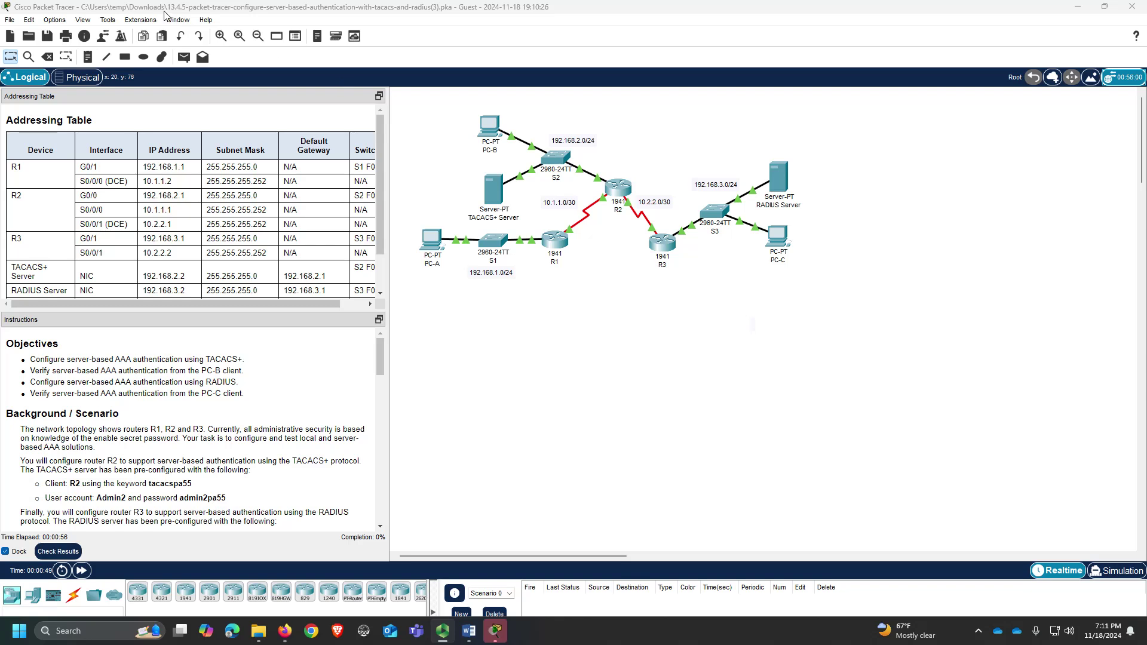
Set the Packet Tracer user profile name to 'Your Name' so the title no longer shows Guest
{"action": "left_click", "coordinate": [62, 22]}
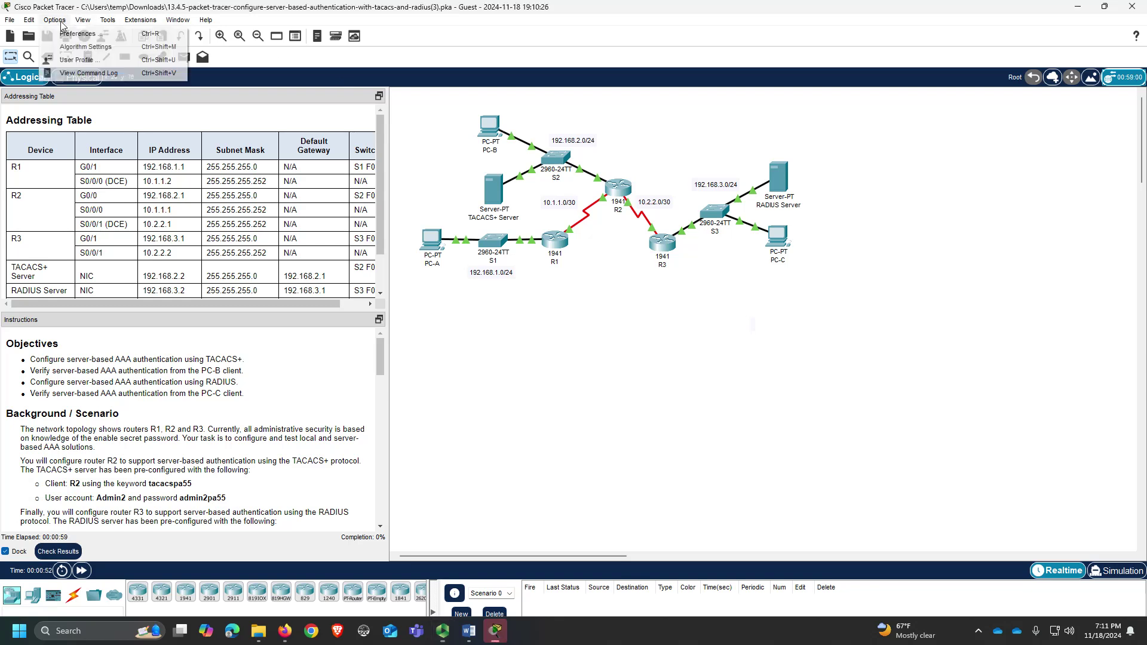
{"action": "left_click", "coordinate": [77, 59]}
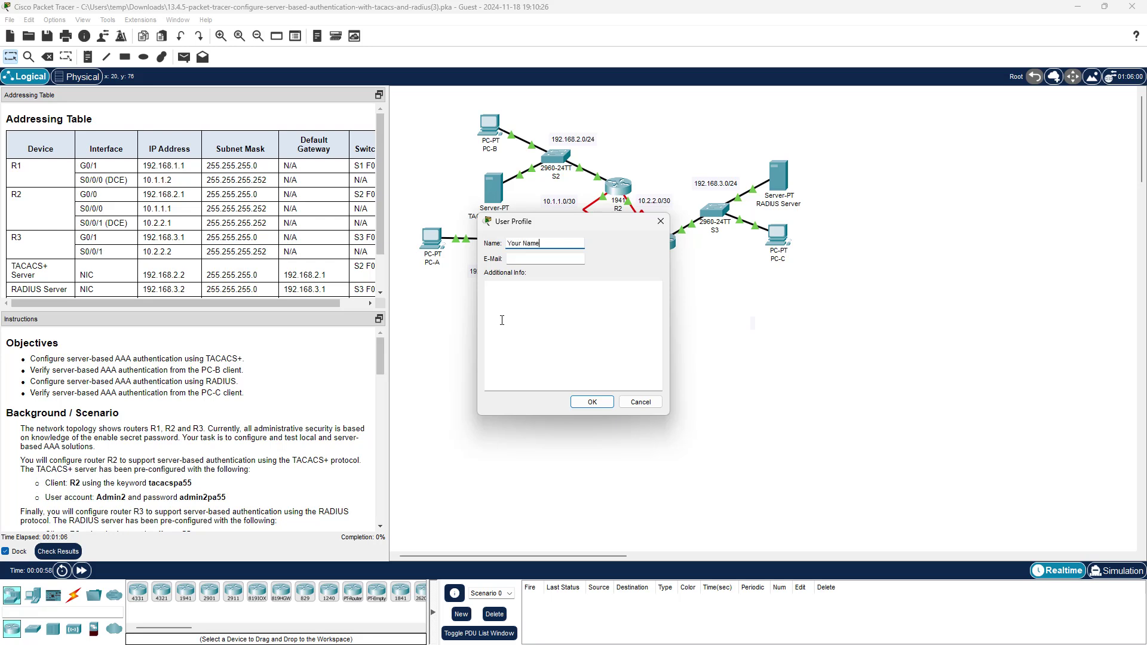
{"action": "type", "text": "Your Name"}
{"action": "left_click", "coordinate": [592, 402]}
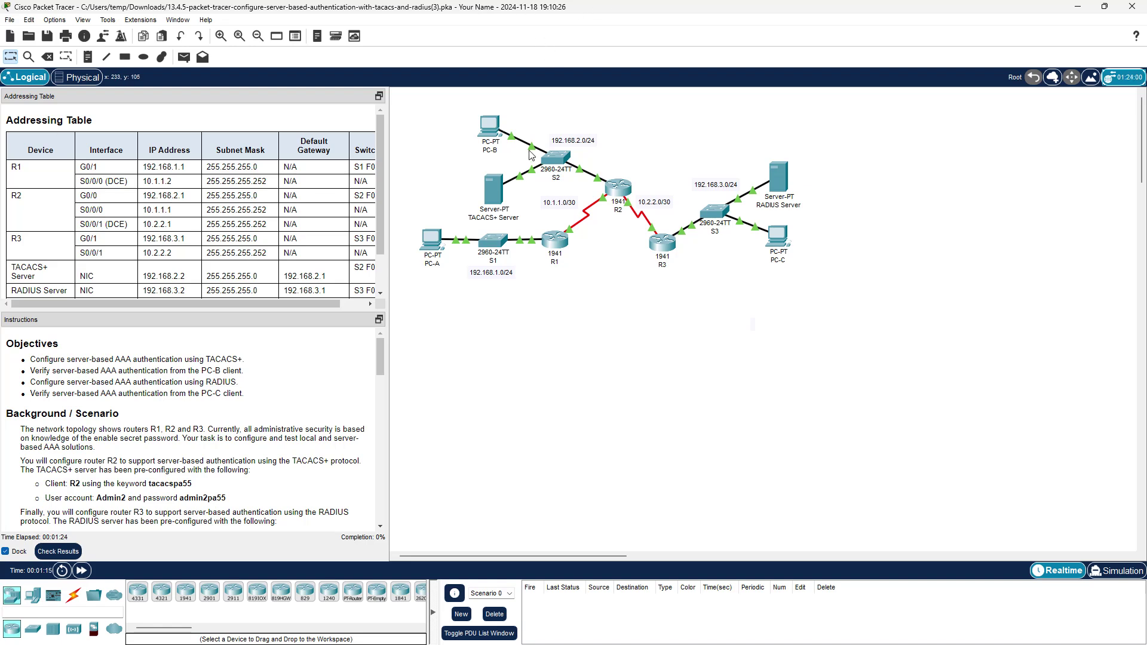
Undock the Addressing Table into its own wider window at the lower right
{"action": "left_click", "coordinate": [379, 96]}
{"action": "left_click_drag", "start_coordinate": [374, 95], "coordinate": [1050, 223]}
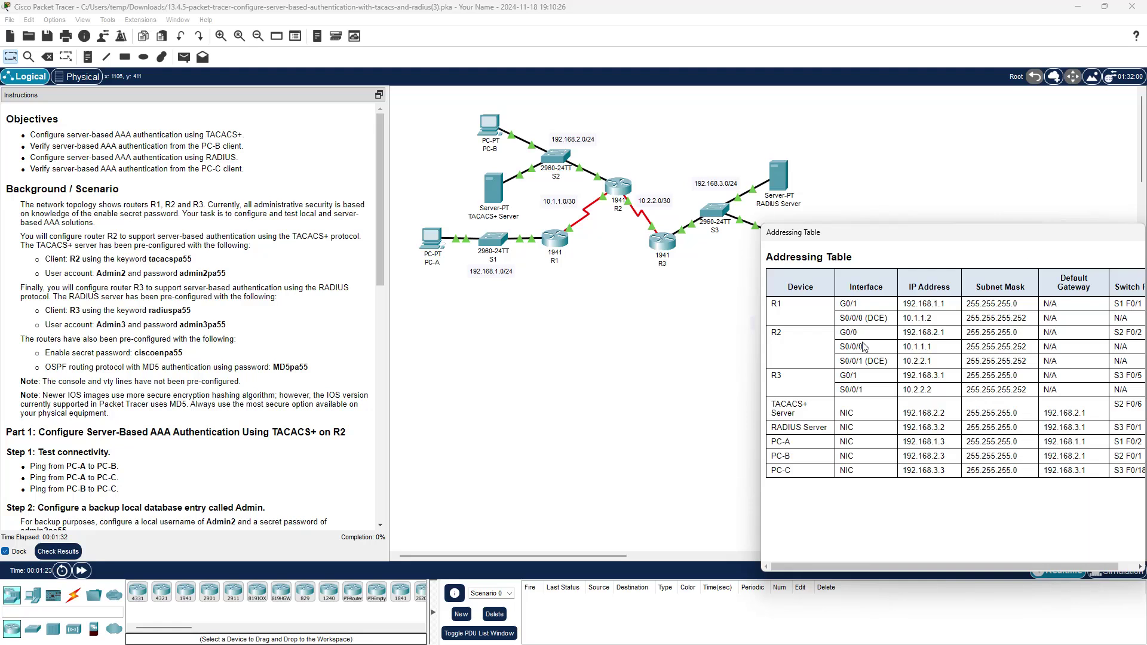
{"action": "left_click_drag", "start_coordinate": [757, 352], "coordinate": [720, 353]}
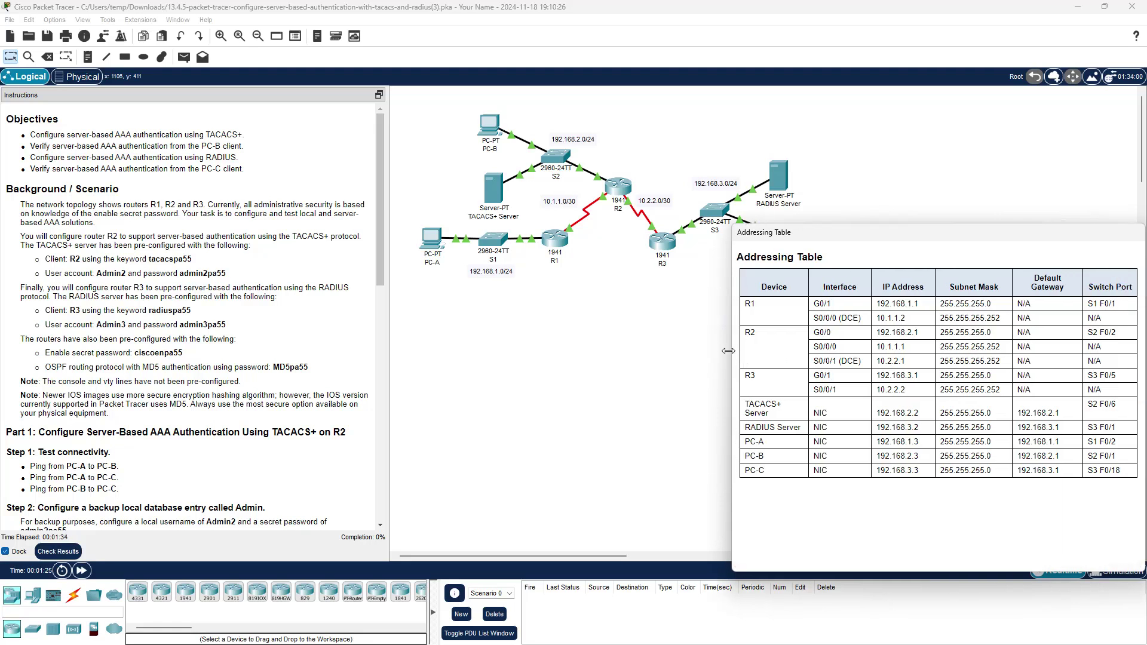
{"action": "left_click_drag", "start_coordinate": [810, 233], "coordinate": [807, 303]}
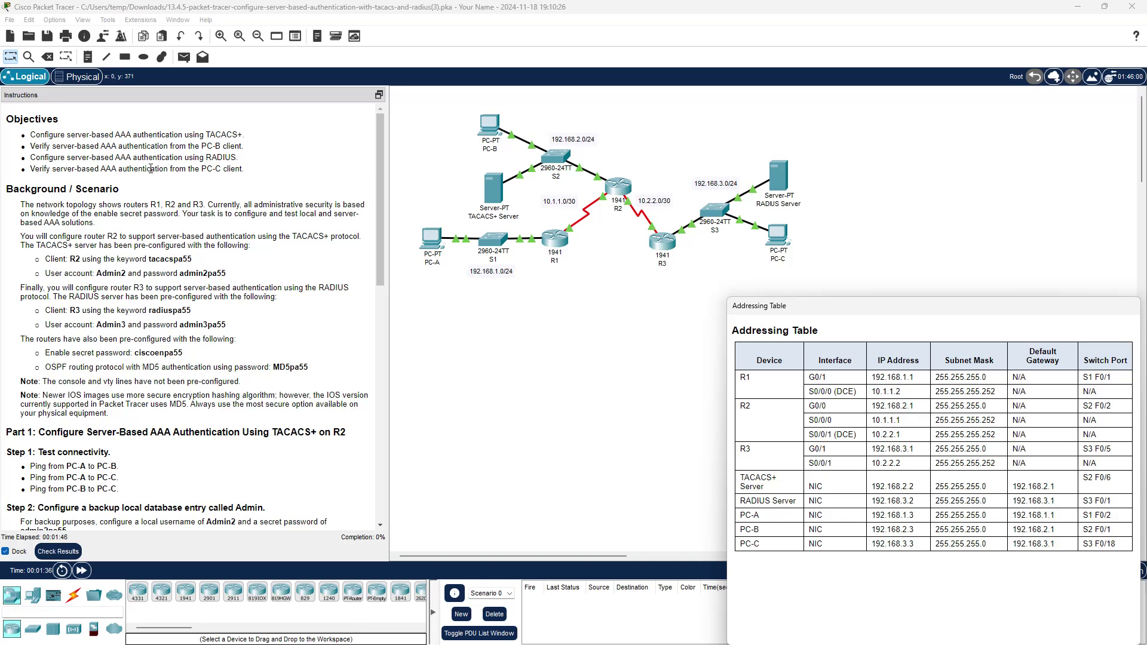
Highlight TACACS, PC-B client, RADIUS and PC-C client in the lab objectives
{"action": "left_click_drag", "start_coordinate": [204, 135], "coordinate": [239, 139]}
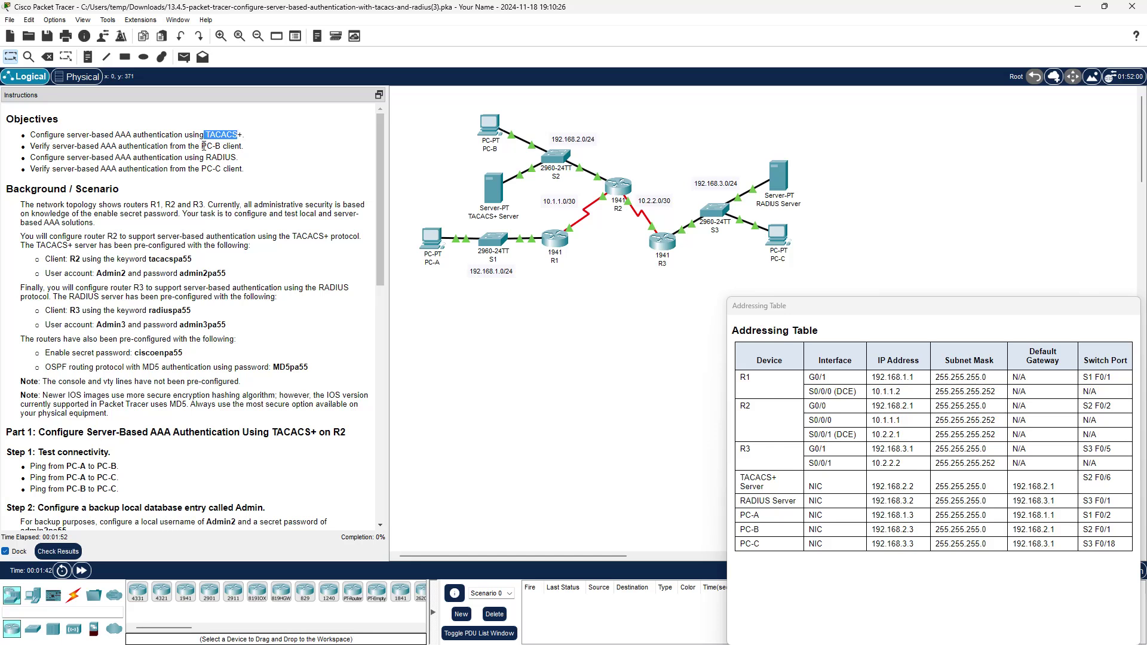
{"action": "left_click_drag", "start_coordinate": [203, 147], "coordinate": [243, 151]}
{"action": "left_click_drag", "start_coordinate": [206, 159], "coordinate": [241, 163]}
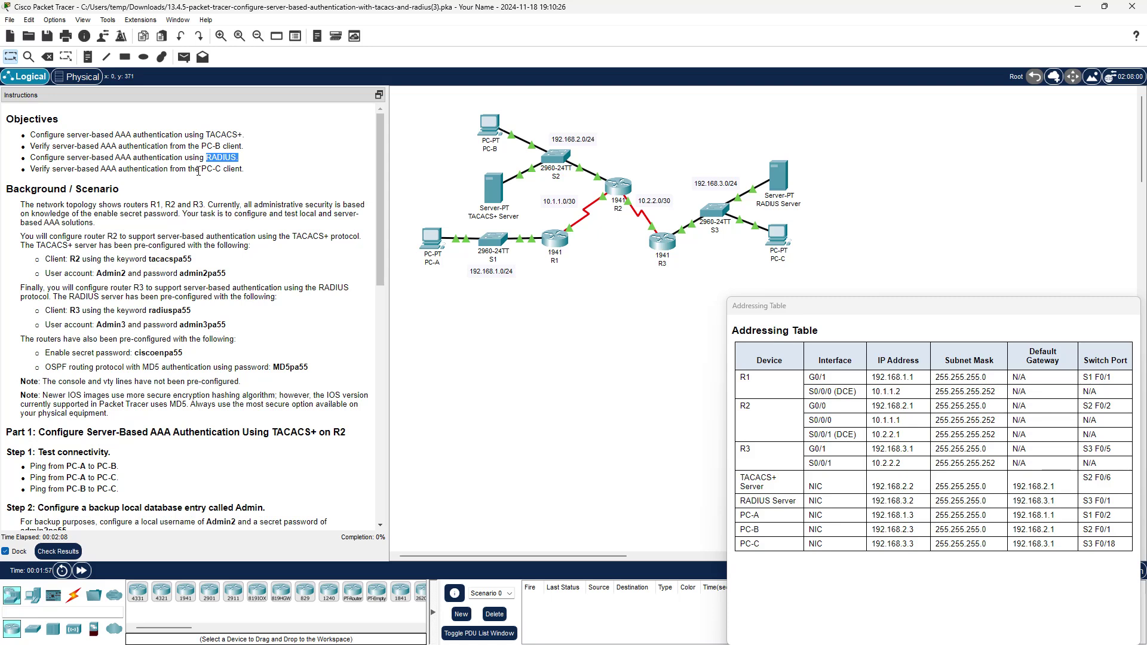
{"action": "left_click_drag", "start_coordinate": [202, 172], "coordinate": [256, 178]}
{"action": "left_click", "coordinate": [230, 236]}
Scroll down the Instructions, then open PC-A and move its window off the table
{"action": "scroll", "coordinate": [190, 382], "scroll_direction": "down", "scroll_amount": 6}
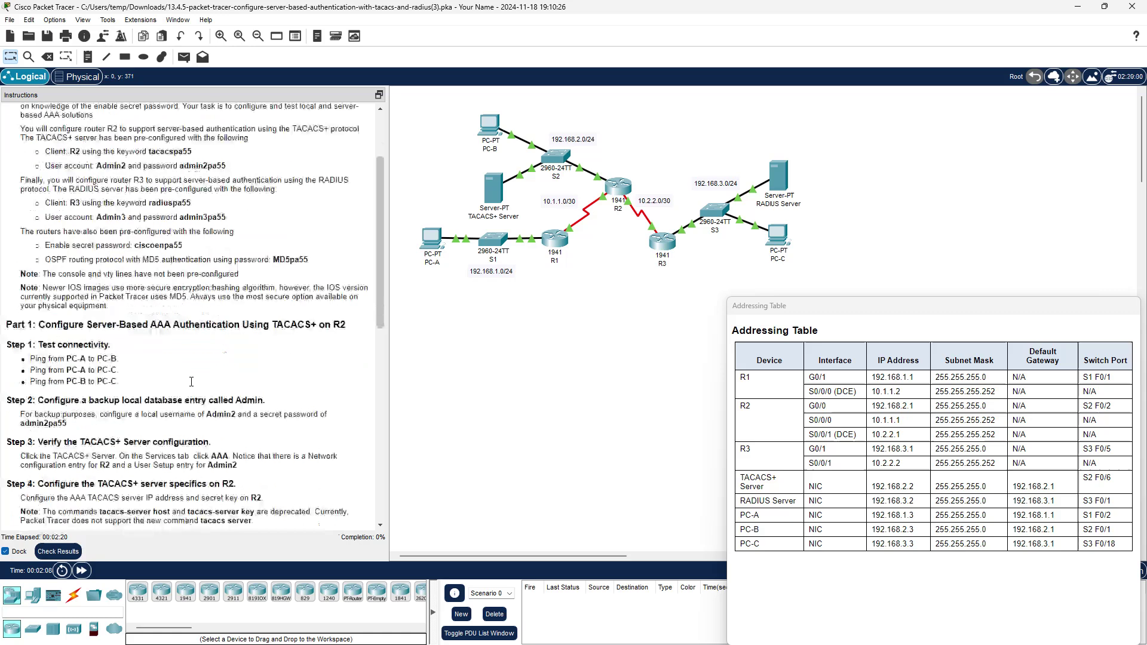
{"action": "scroll", "coordinate": [191, 383], "scroll_direction": "down", "scroll_amount": 2}
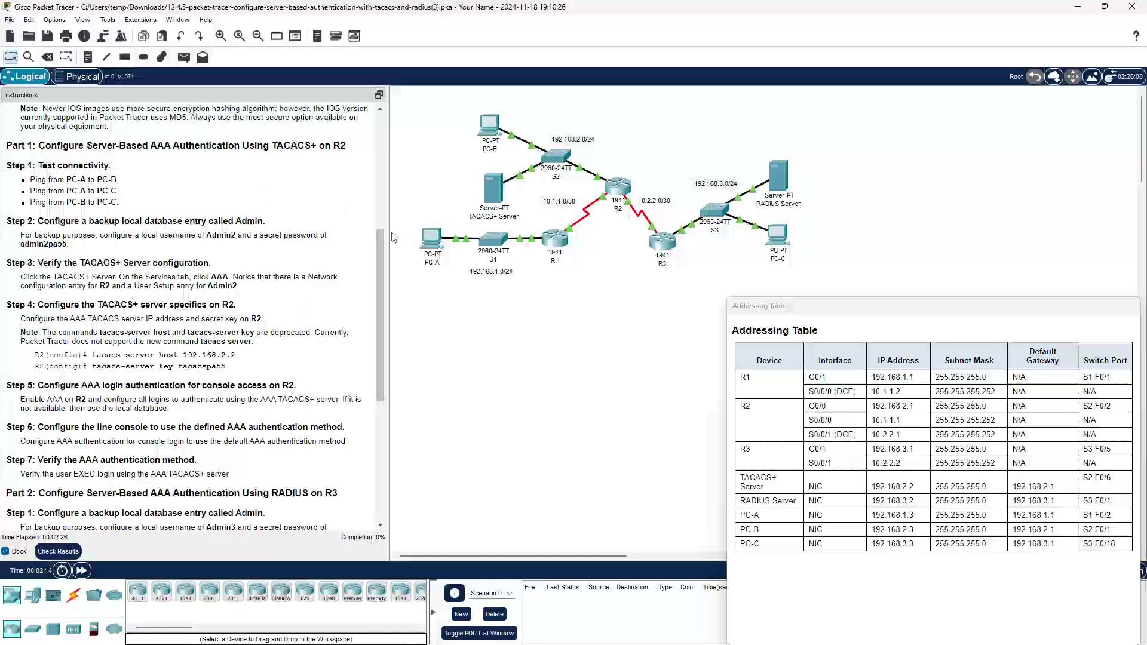
{"action": "left_click", "coordinate": [433, 244]}
{"action": "left_click_drag", "start_coordinate": [454, 152], "coordinate": [290, 172]}
From PC-A's Command Prompt, ping 192.168.2.3 and 192.168.3.3, then close PC-A
{"action": "left_click", "coordinate": [352, 203]}
{"action": "left_click", "coordinate": [502, 245]}
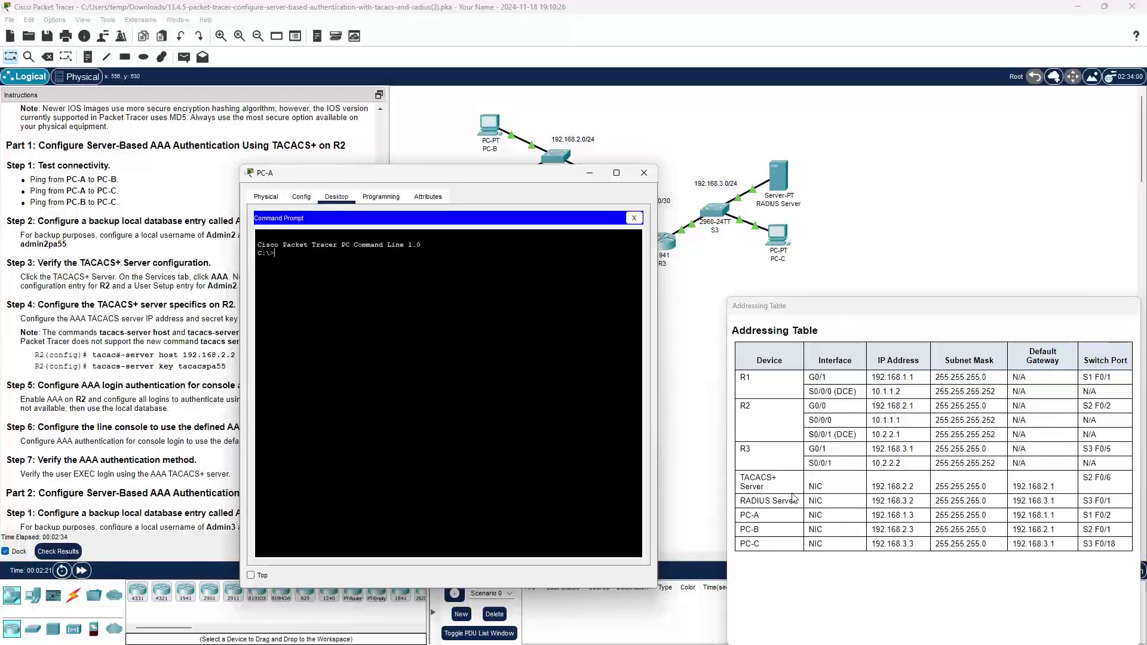
{"action": "type", "text": "ping 192.168.2.3"}
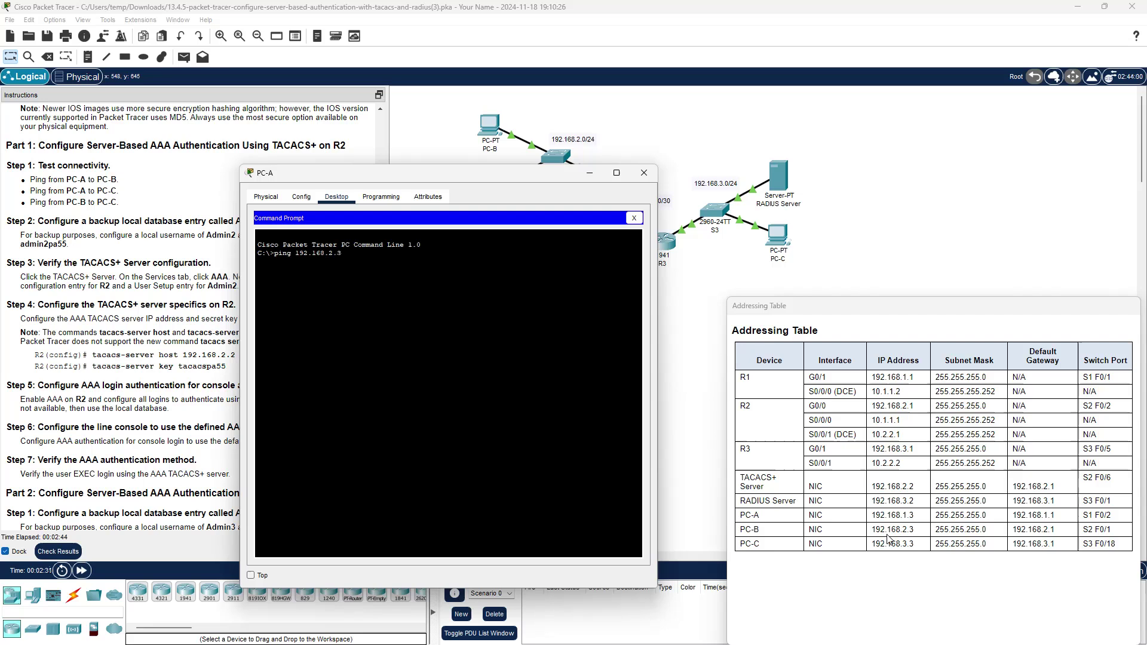
{"action": "key", "text": "Return"}
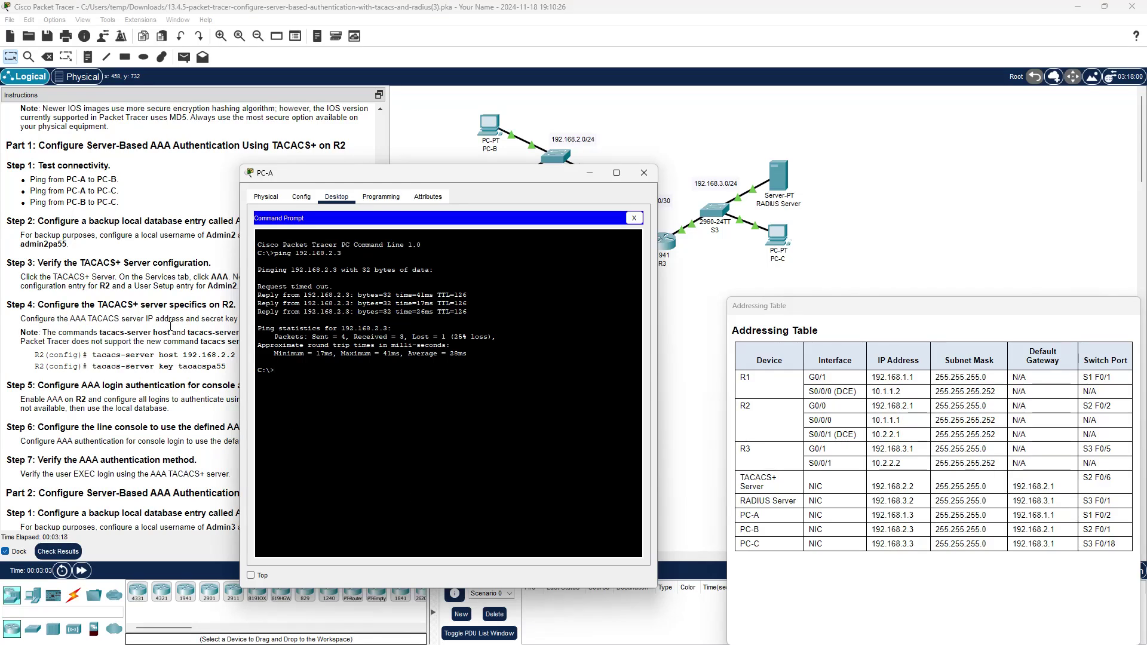
{"action": "key", "text": "Up"}
{"action": "type", "text": "3."}
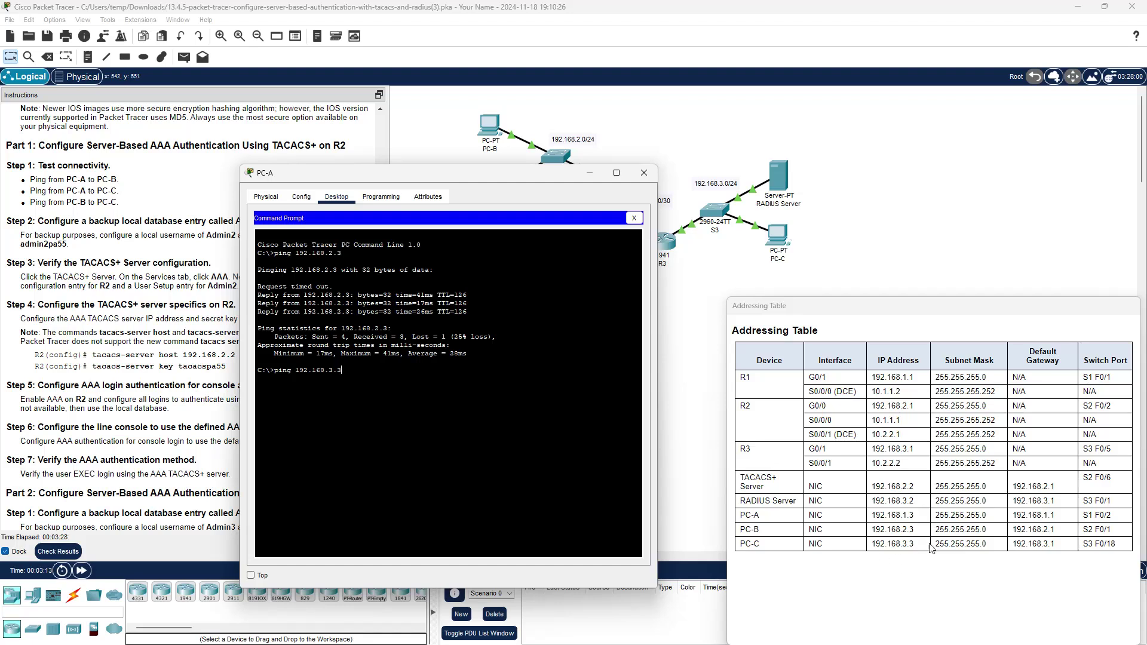
{"action": "key", "text": "Return"}
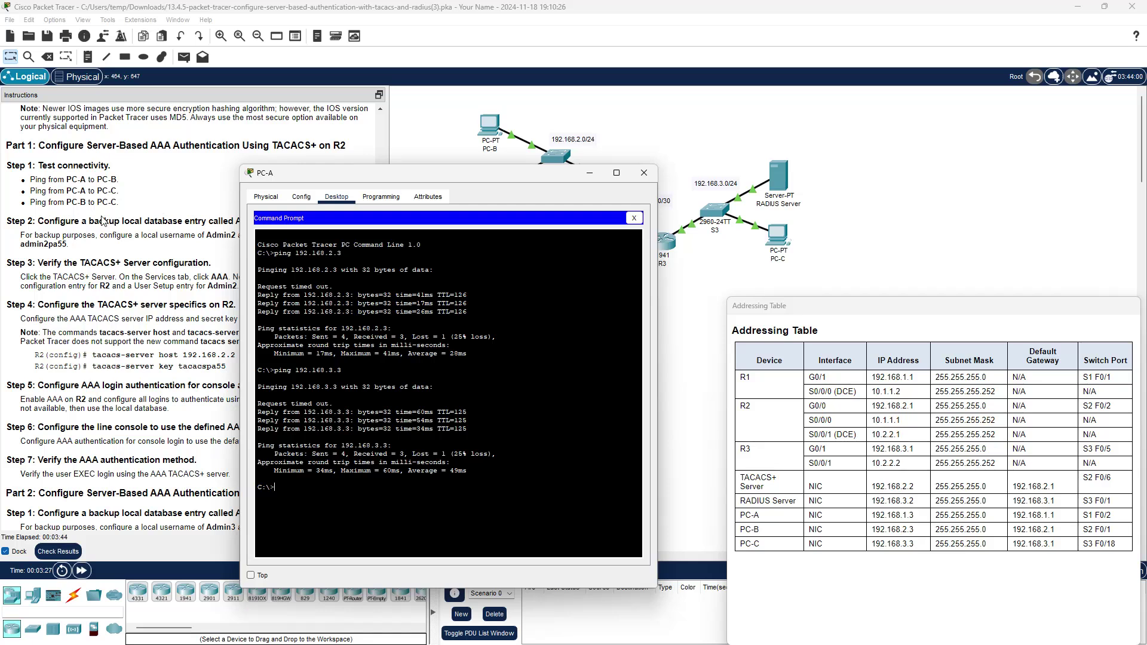
{"action": "left_click", "coordinate": [638, 176]}
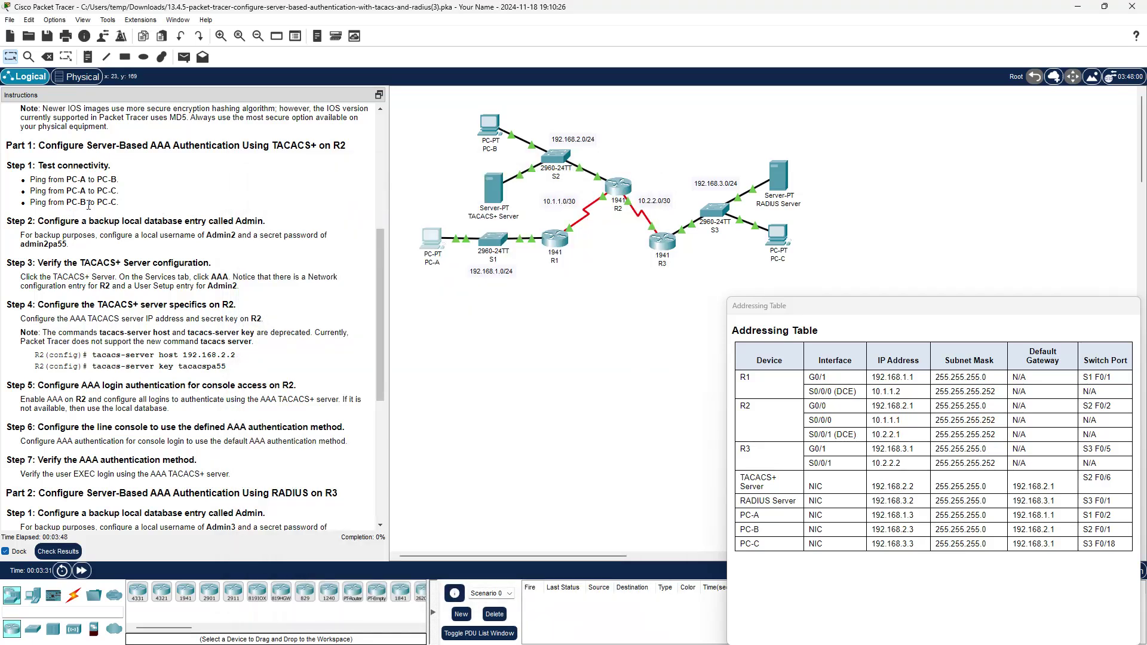
On PC-B's Command Prompt, ping PC-C at 192.168.3.3
{"action": "left_click", "coordinate": [488, 127]}
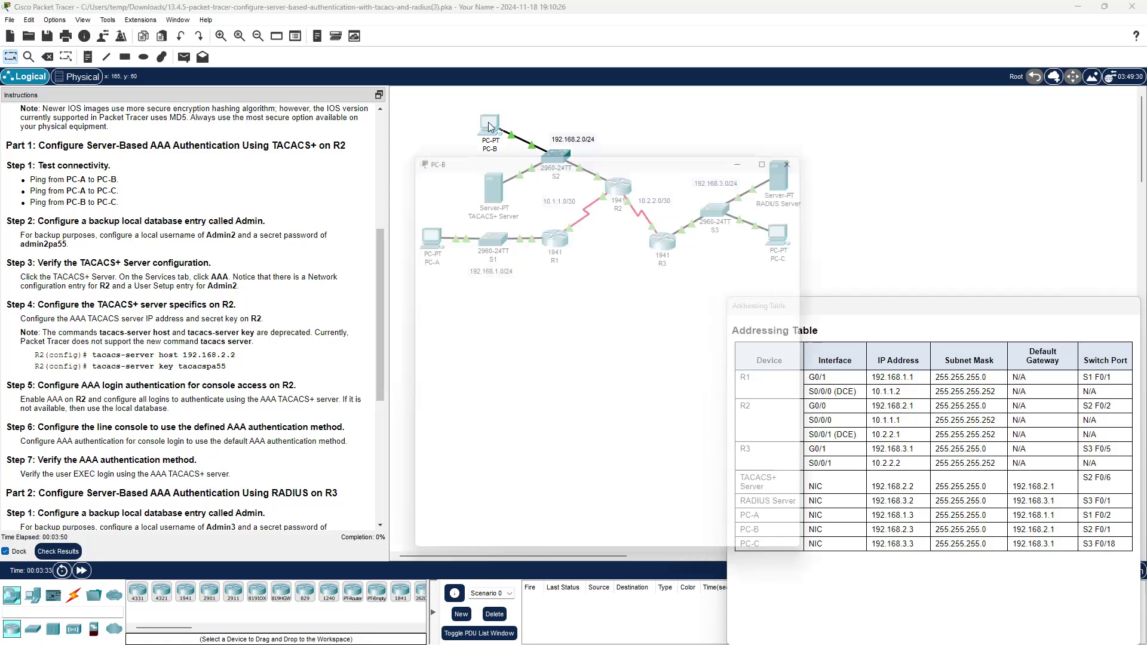
{"action": "left_click", "coordinate": [498, 173]}
{"action": "left_click", "coordinate": [686, 224]}
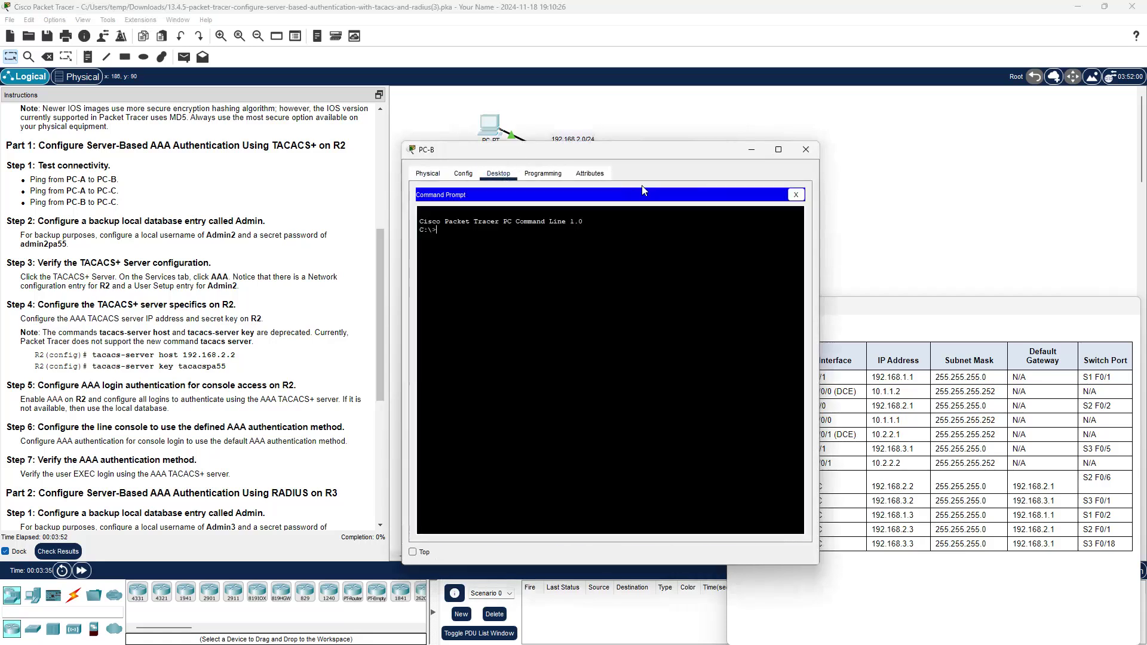
{"action": "type", "text": "ping 192.168.3.3"}
{"action": "key", "text": "Return"}
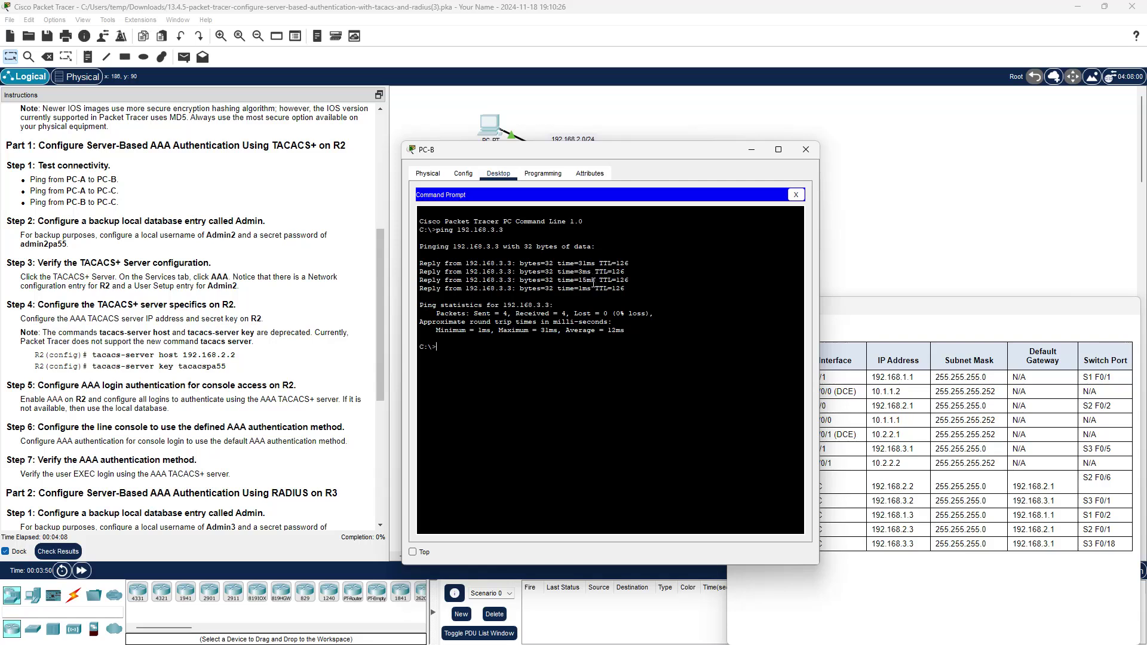
Check the reply round-trip times, close PC-B and open router R2
{"action": "left_click_drag", "start_coordinate": [595, 263], "coordinate": [579, 286]}
{"action": "left_click", "coordinate": [801, 153]}
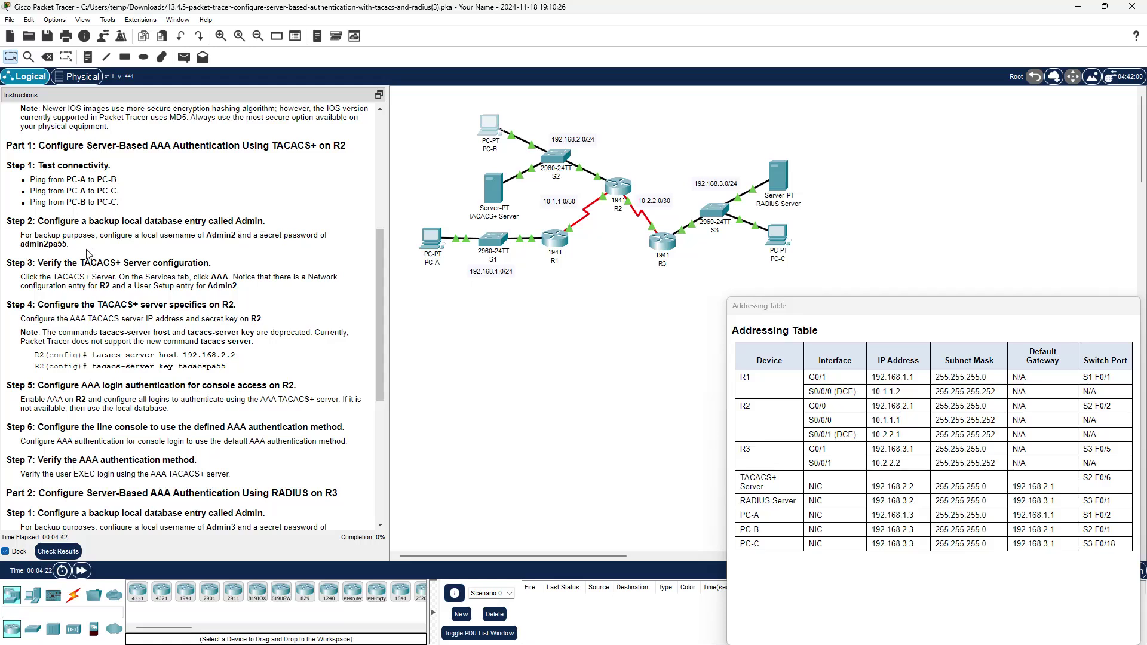
{"action": "left_click", "coordinate": [616, 188]}
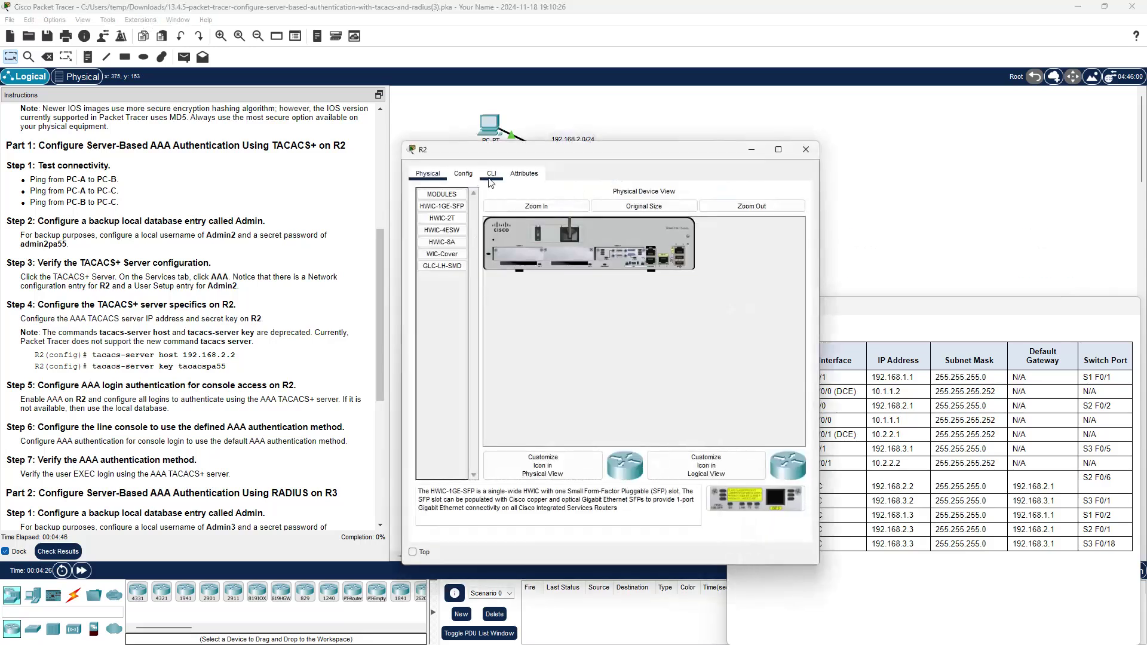
On R2's CLI, enter privileged mode with enable and the enable password
{"action": "left_click", "coordinate": [491, 176]}
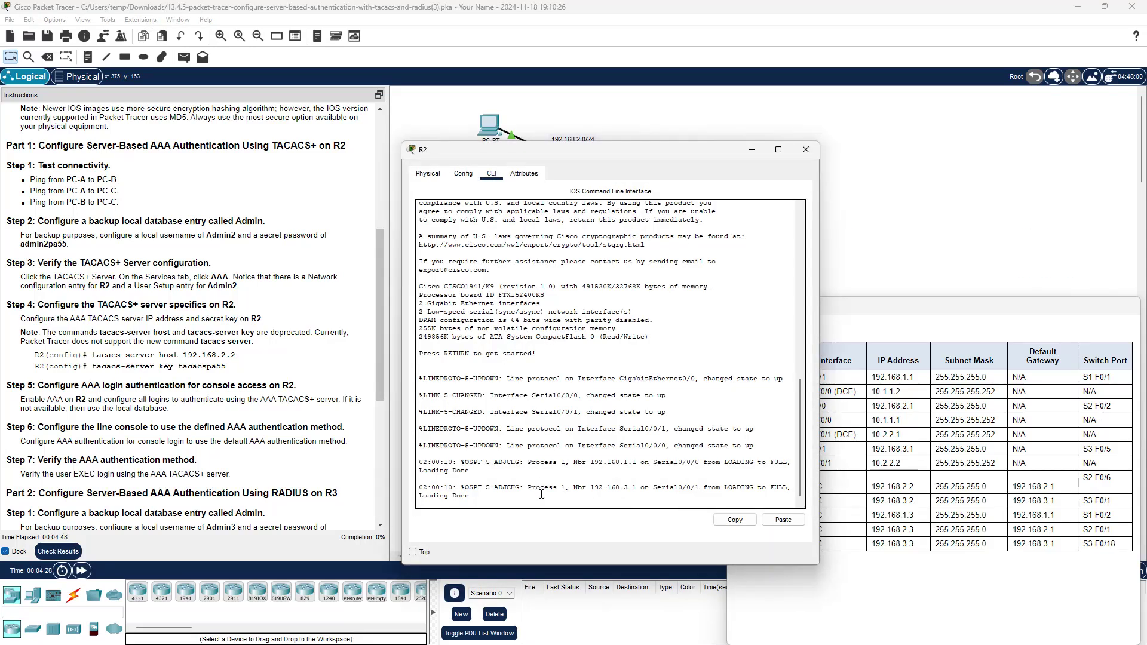
{"action": "key", "text": "Return"}
{"action": "type", "text": "en"}
{"action": "key", "text": "Return"}
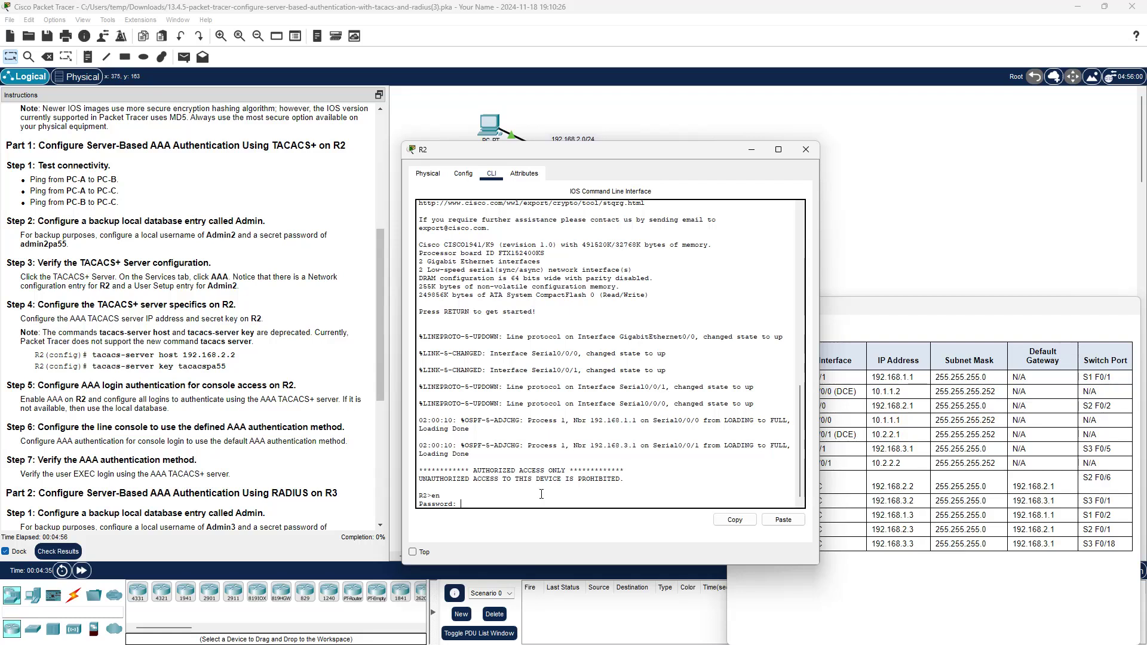
{"action": "key", "text": "Return"}
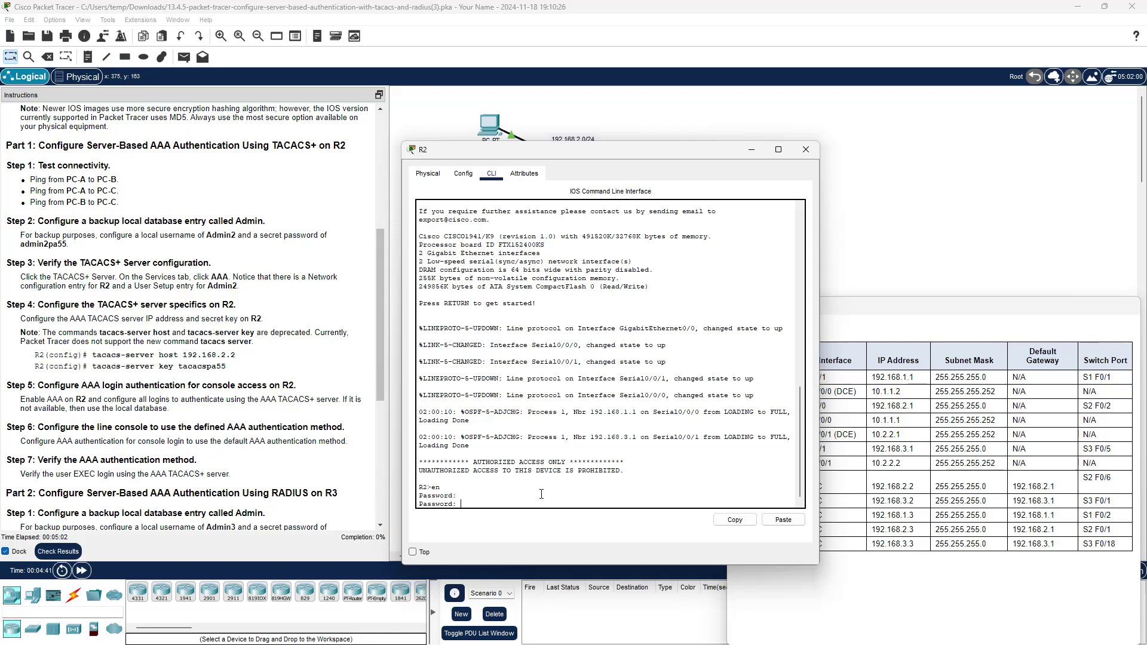
{"action": "key", "text": "Return"}
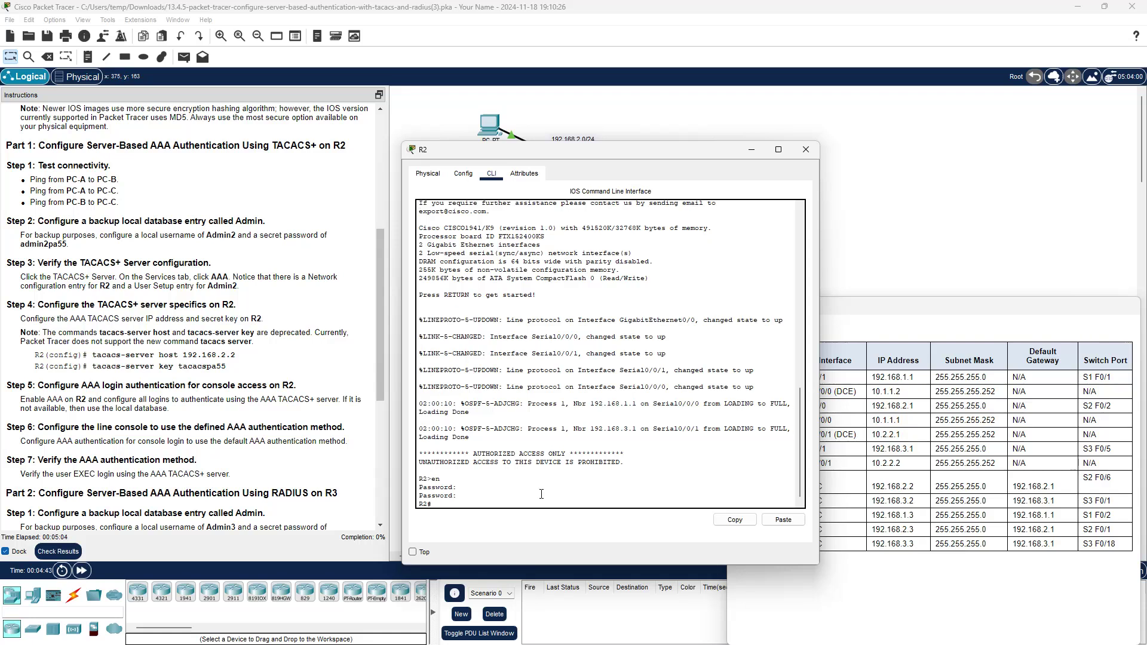
Enter global configuration and begin the command 'username Admin2 secret'
{"action": "type", "text": "conf t"}
{"action": "key", "text": "Return"}
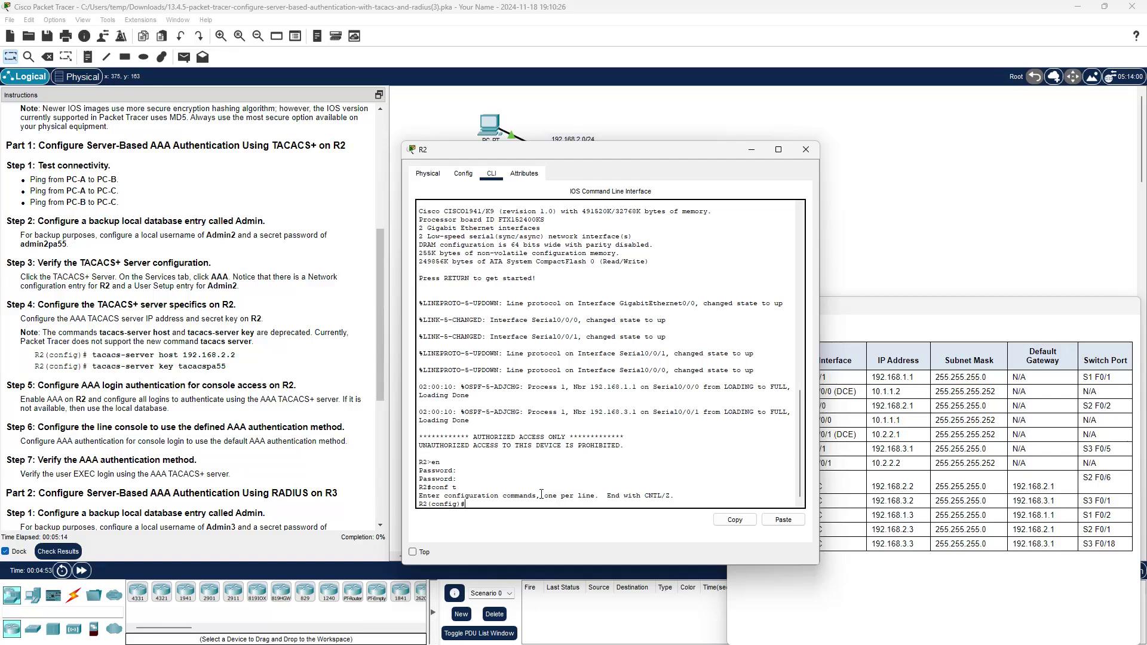
{"action": "type", "text": "user Admin2"}
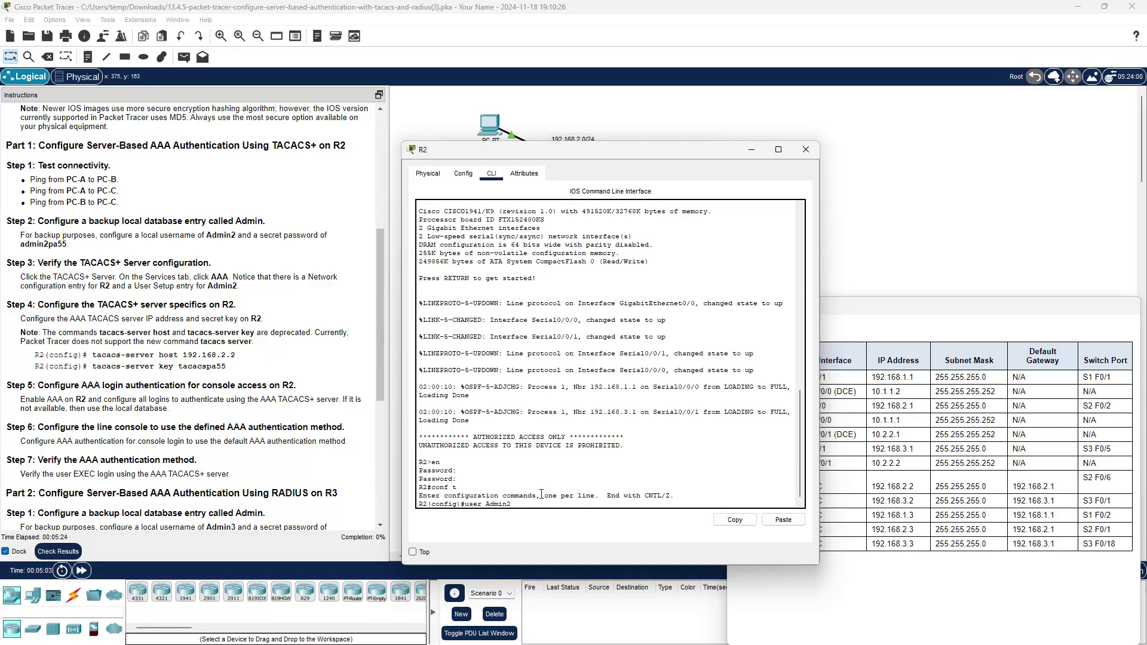
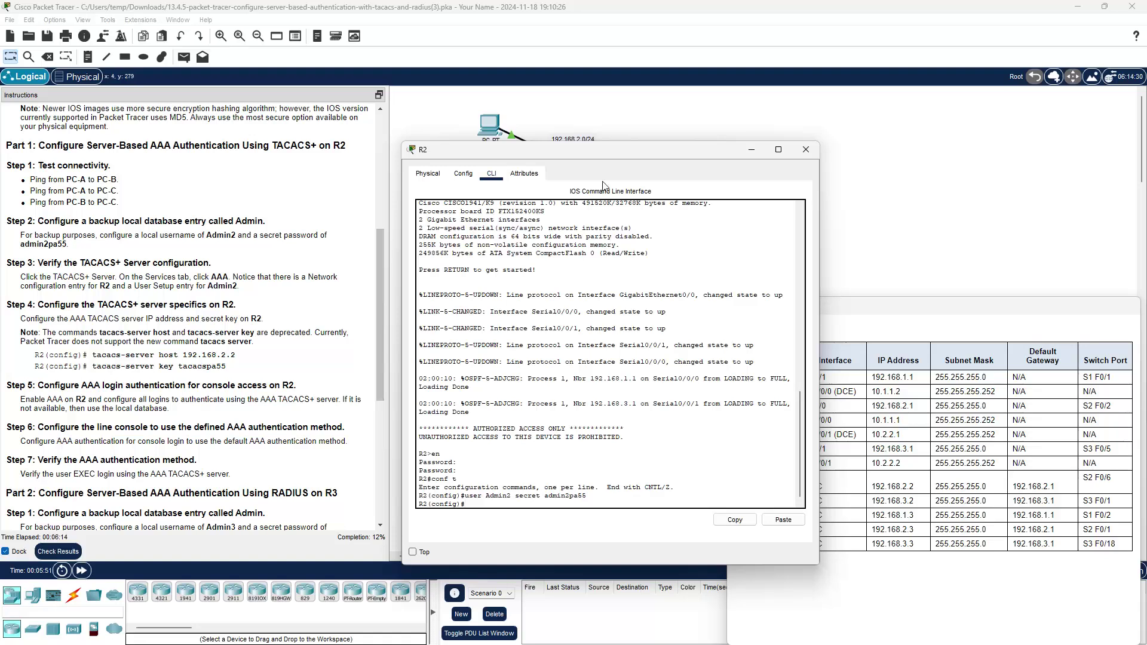
Review the TACACS+ Server's AAA settings, confirming client R2 and user Admin2 are listed
{"action": "left_click", "coordinate": [803, 150]}
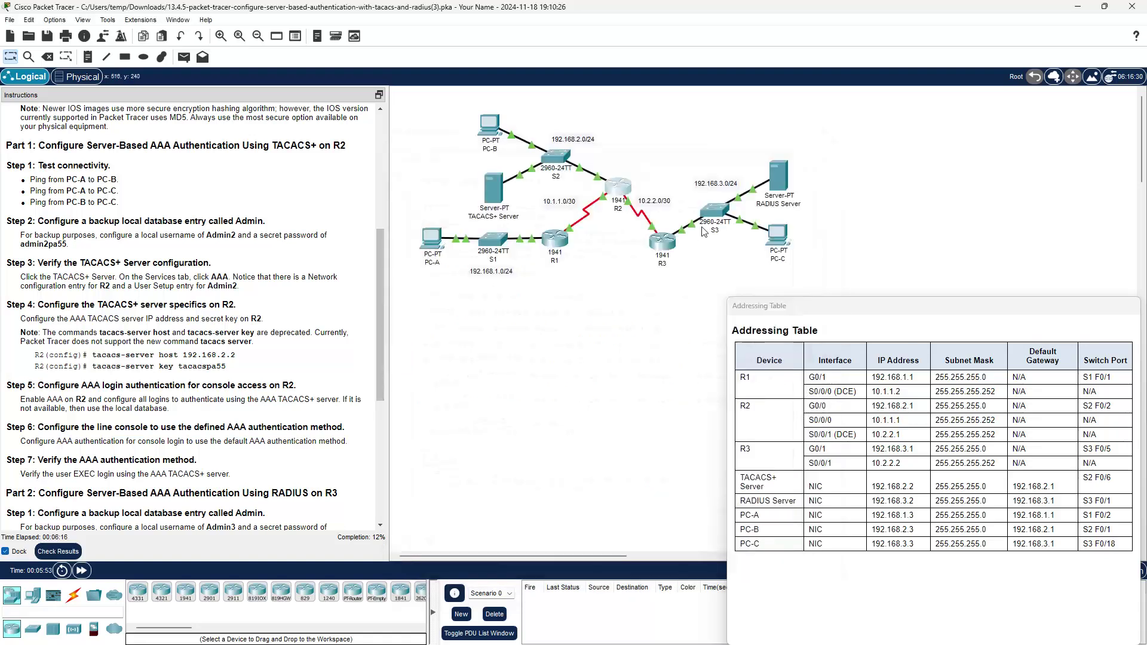
{"action": "left_click", "coordinate": [492, 197]}
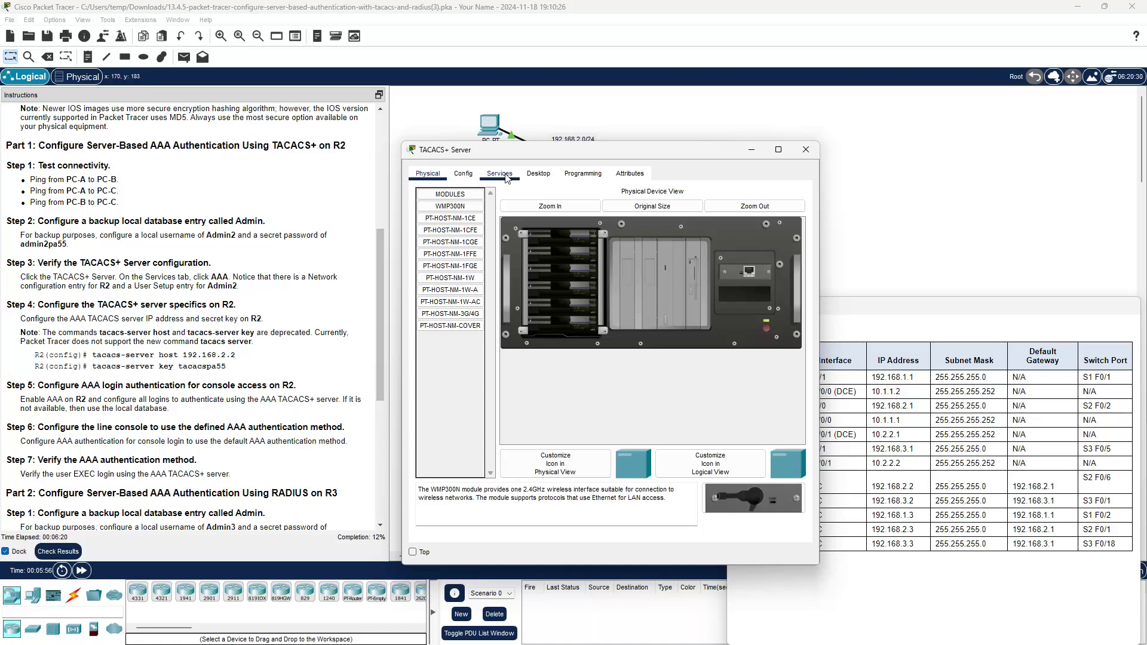
{"action": "left_click", "coordinate": [505, 177]}
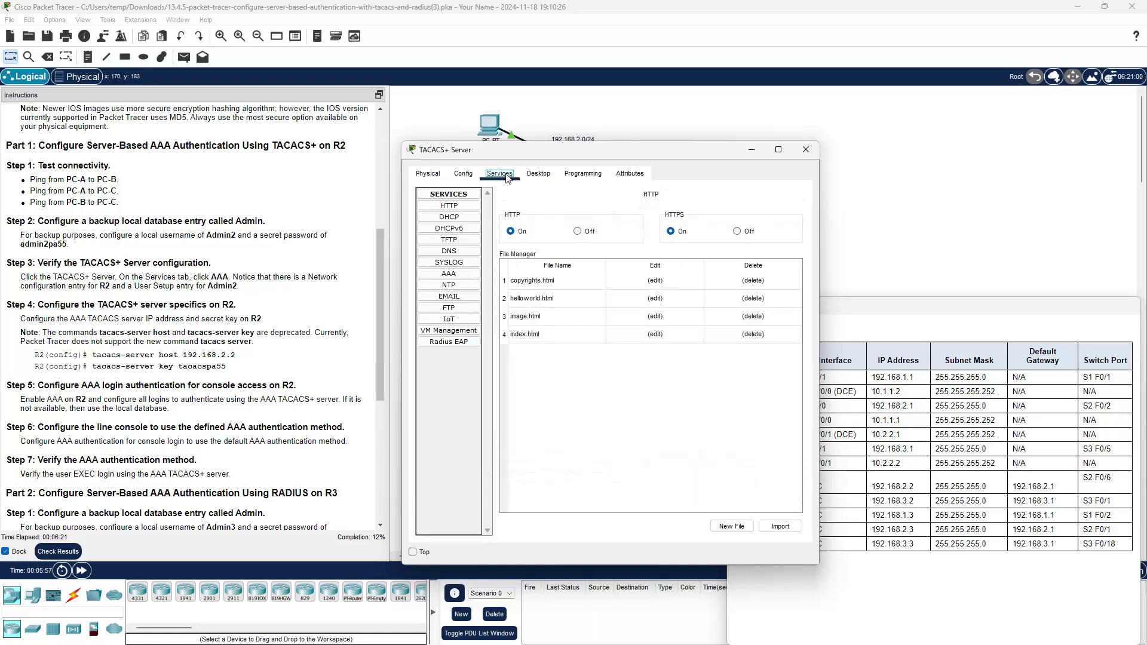
{"action": "left_click", "coordinate": [445, 277]}
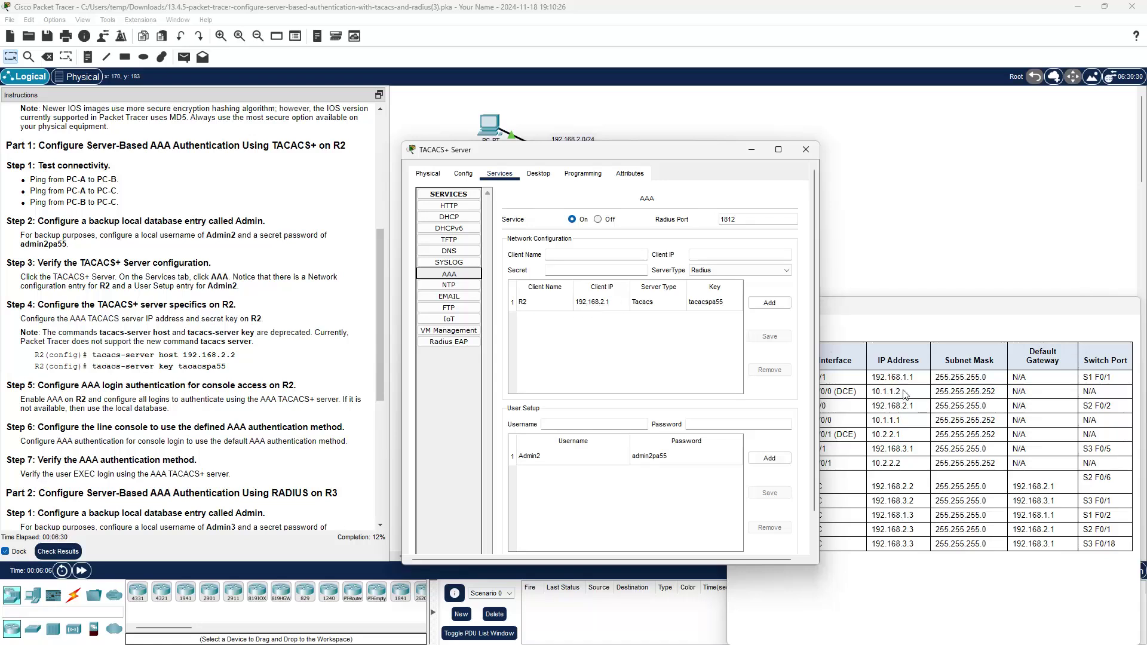
{"action": "left_click_drag", "start_coordinate": [715, 154], "coordinate": [598, 154]}
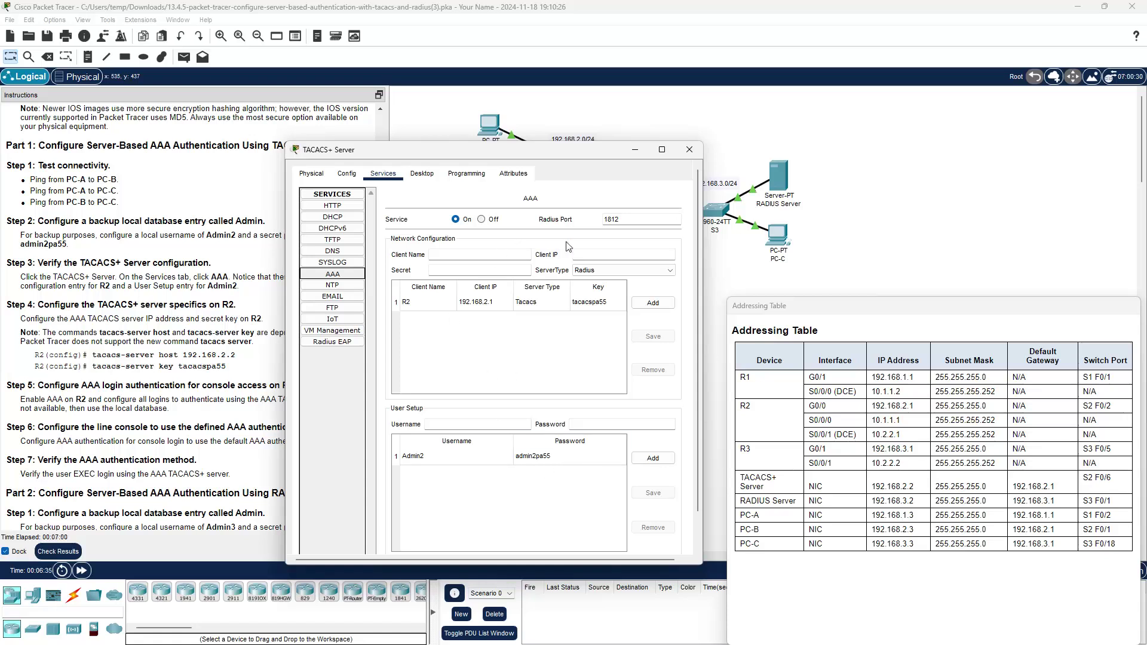
{"action": "left_click_drag", "start_coordinate": [607, 150], "coordinate": [812, 126]}
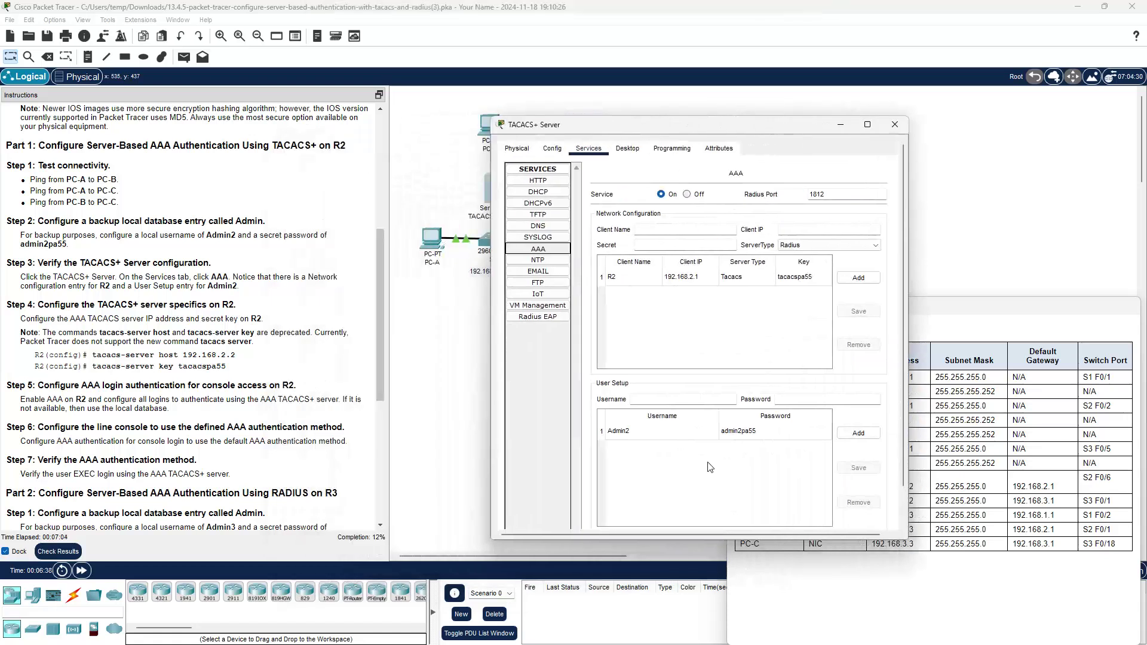
{"action": "left_click", "coordinate": [895, 126]}
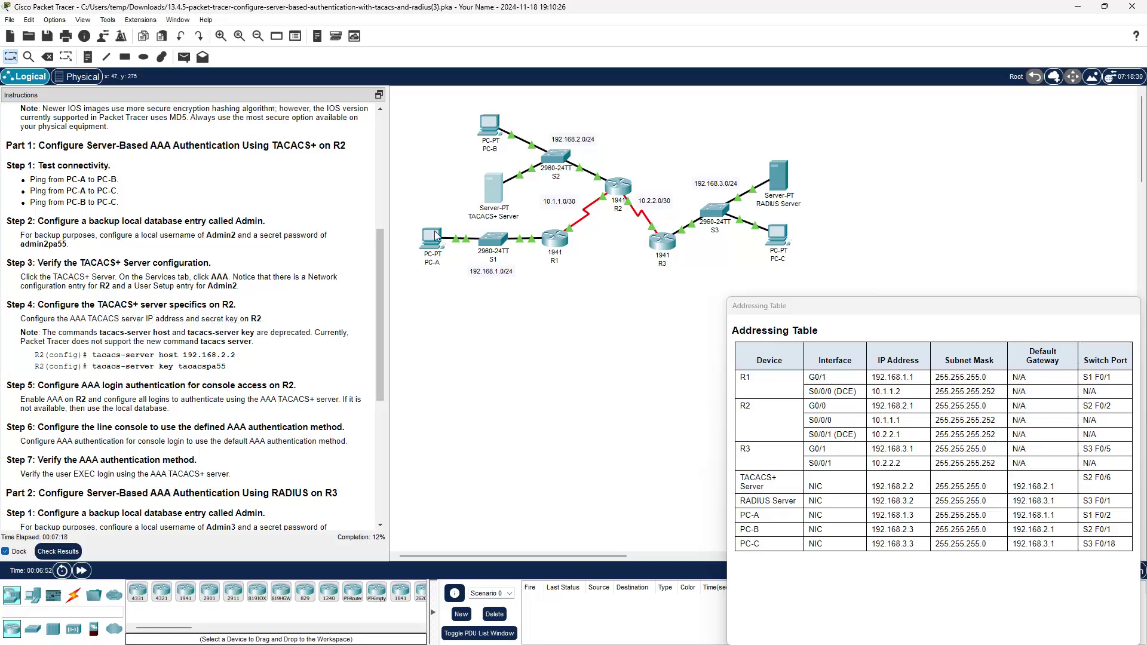
In R2's CLI, set the TACACS+ server host to 192.168.2.2
{"action": "left_click", "coordinate": [617, 196]}
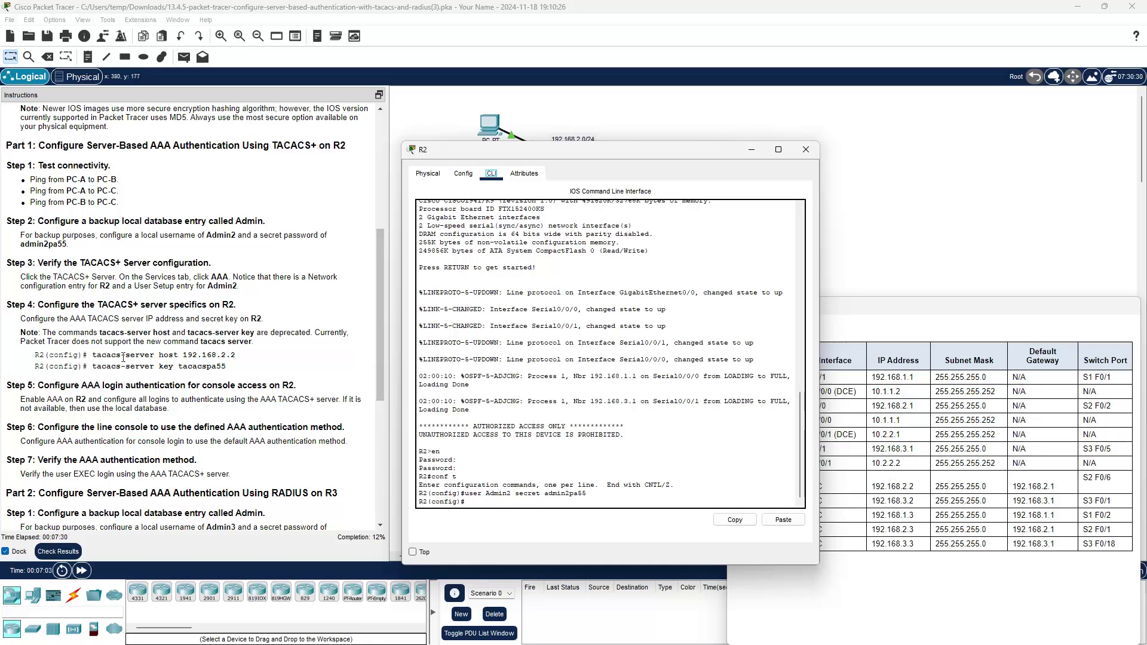
{"action": "left_click", "coordinate": [486, 502]}
{"action": "type", "text": "tacac"}
{"action": "key", "text": "Tab"}
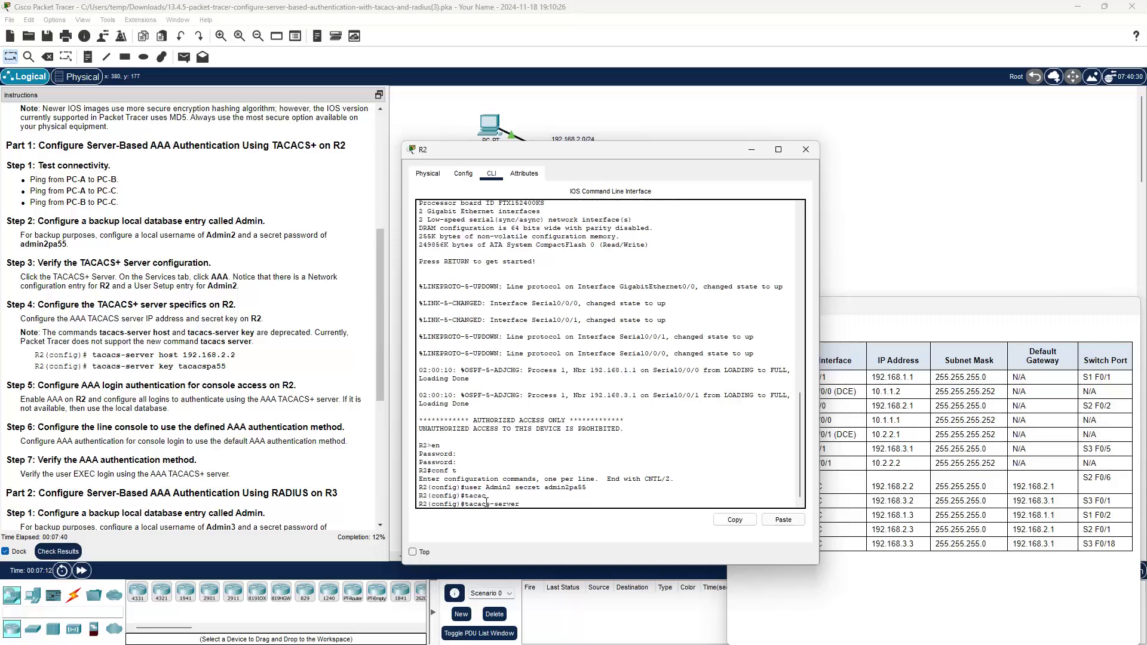
{"action": "type", "text": "ost 192.168.2.2"}
{"action": "key", "text": "Return"}
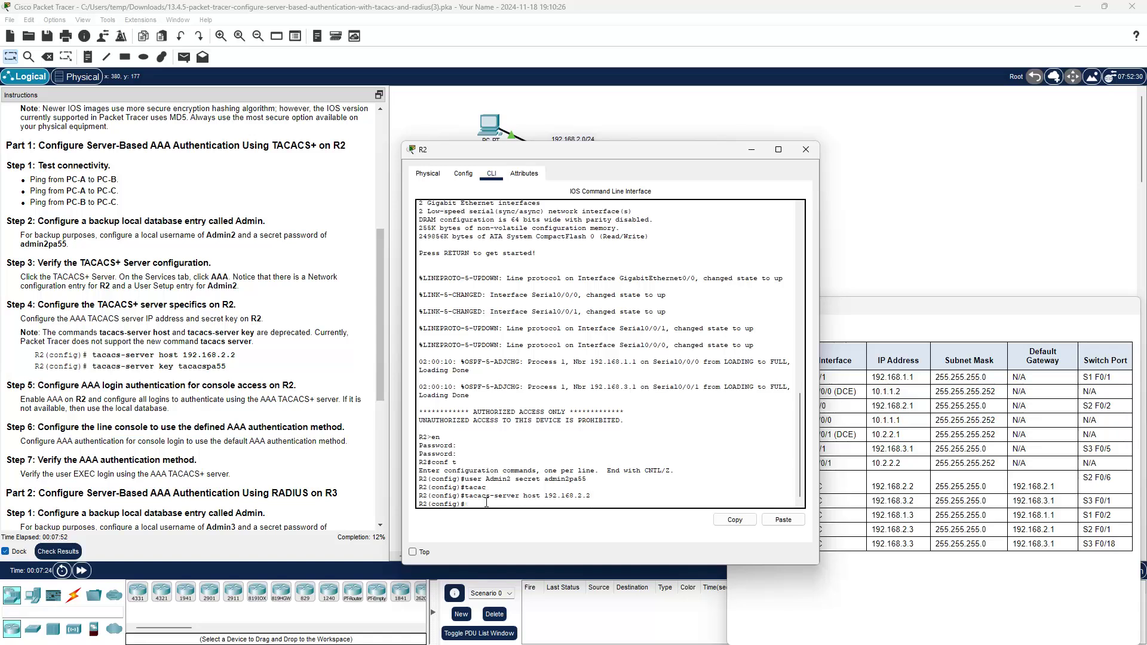
Set R2's TACACS+ shared key to the server's matching key
{"action": "type", "text": "tac"}
{"action": "key", "text": "Tab"}
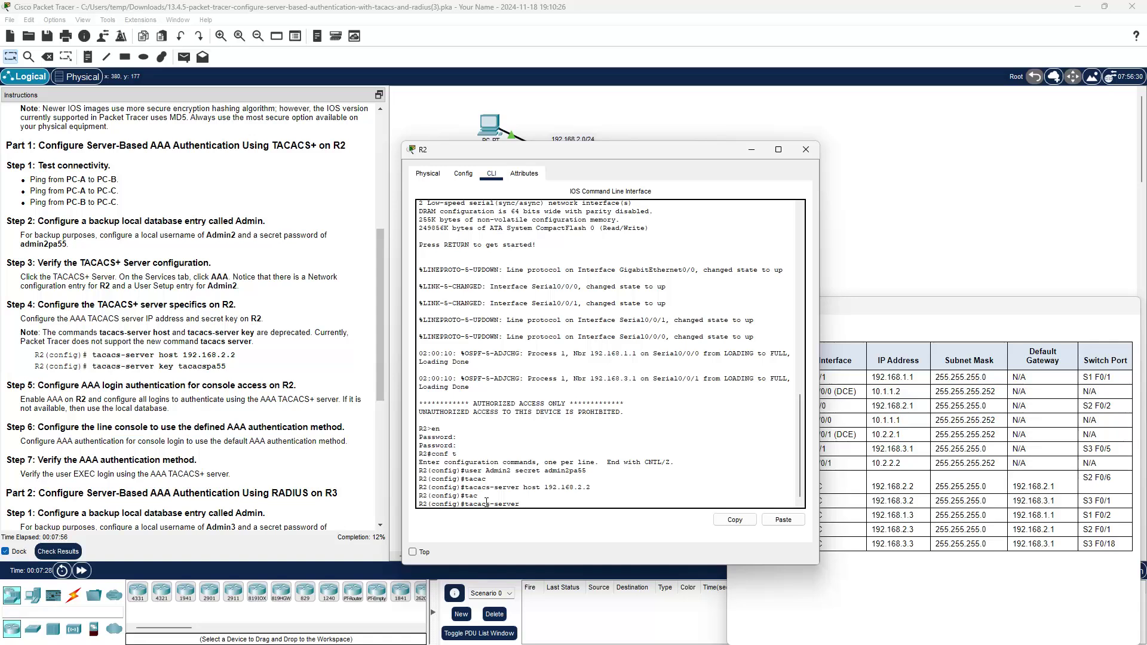
{"action": "type", "text": "key tacacspa55"}
{"action": "key", "text": "Return"}
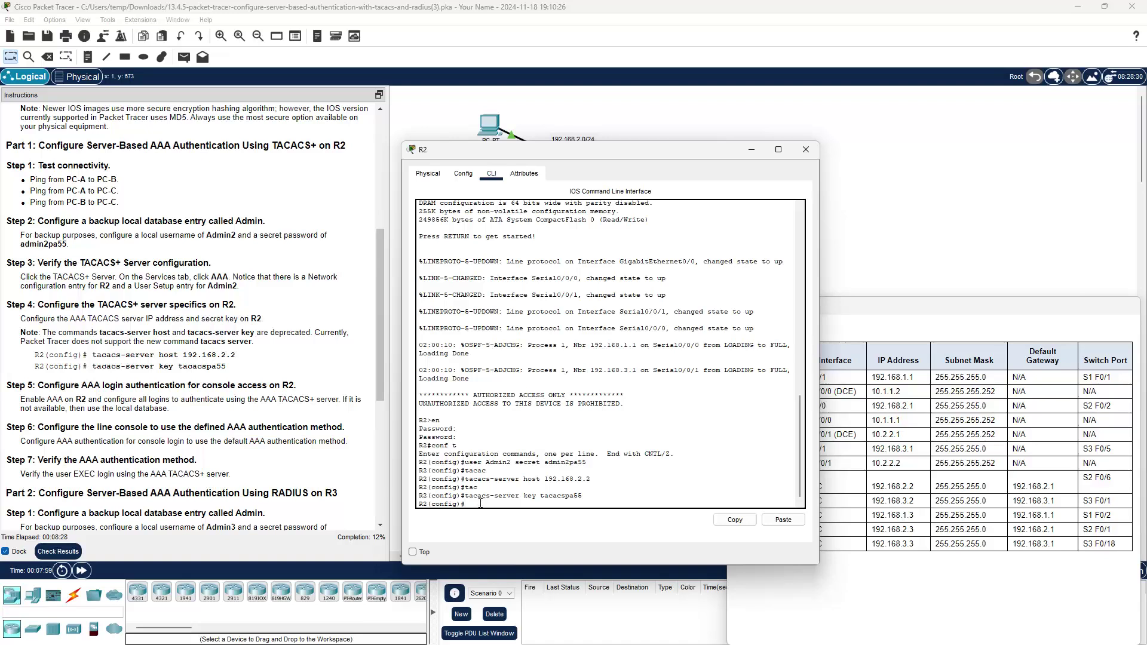
{"action": "type", "text": "aaa new"}
Enable AAA on R2 with aaa new-model
{"action": "key", "text": "Tab"}
{"action": "key", "text": "Return"}
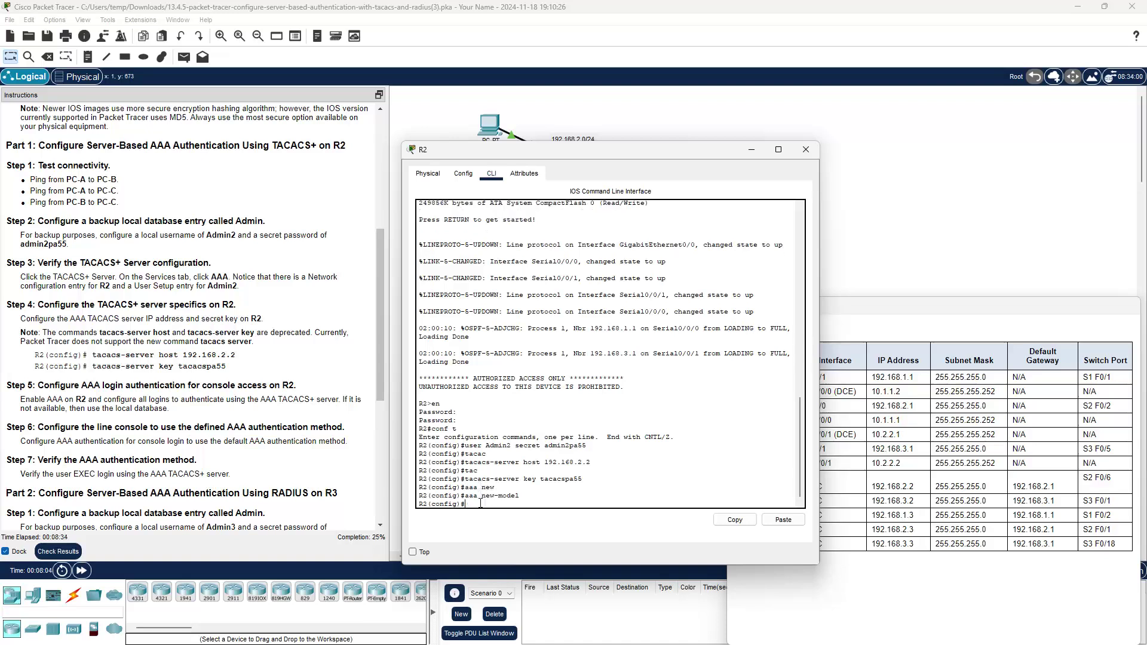
{"action": "type", "text": "aa"}
Set R2's default login authentication to group tacacs+ with local fallback
{"action": "key", "text": "Tab"}
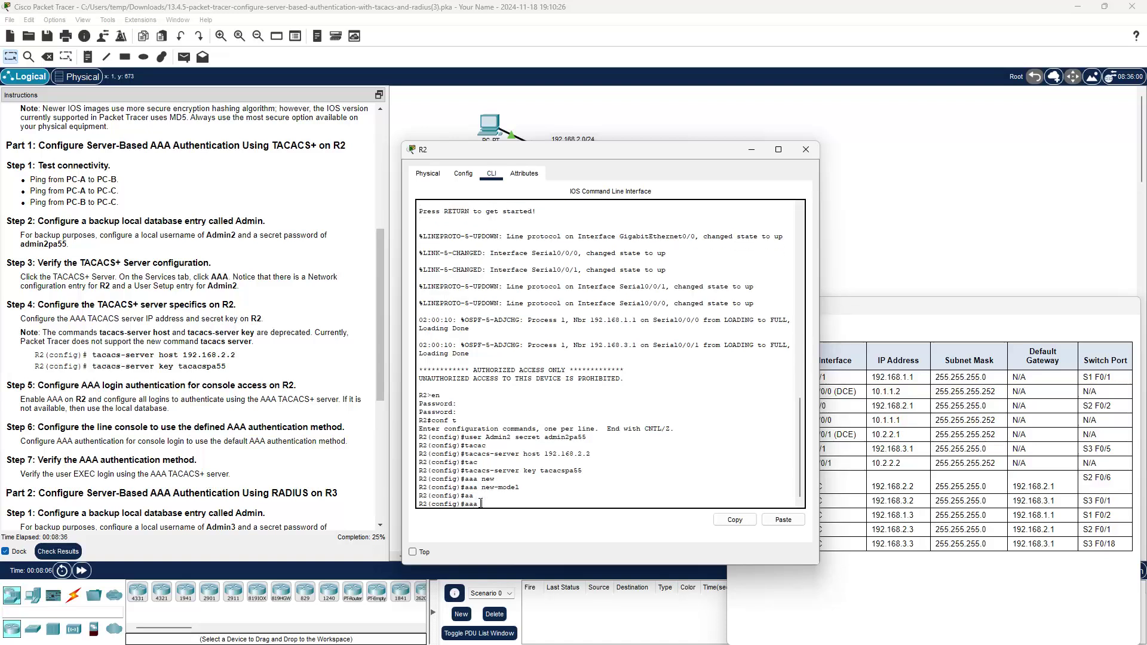
{"action": "type", "text": "auth"}
{"action": "key", "text": "Tab"}
{"action": "type", "text": "entication "}
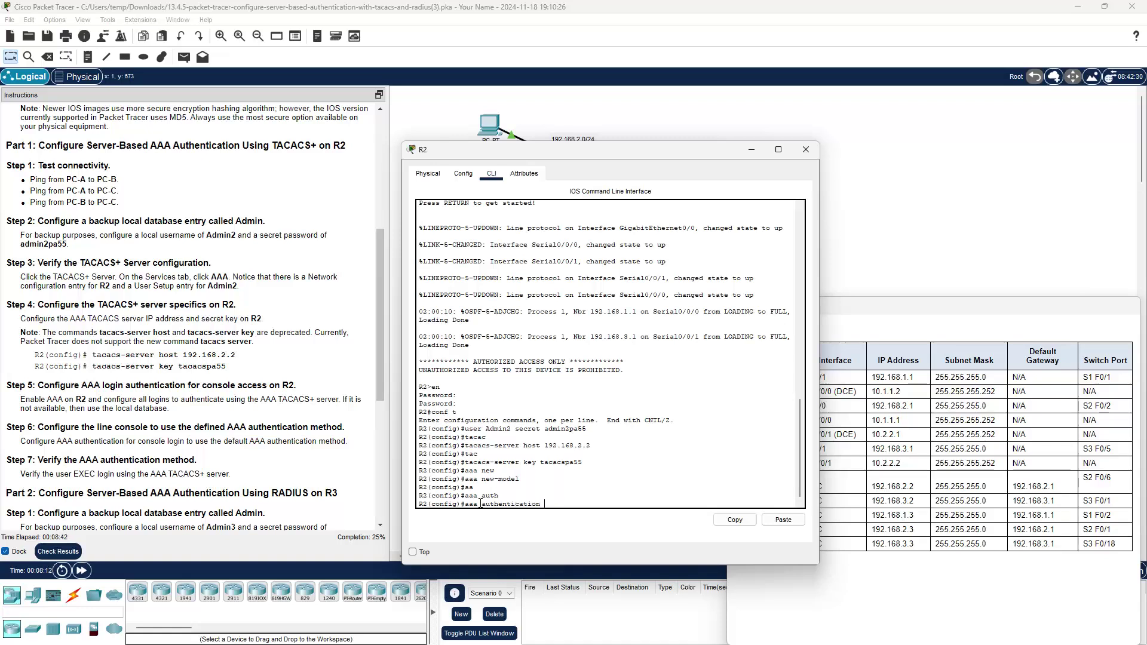
{"action": "type", "text": "login default group tacacs+ local"}
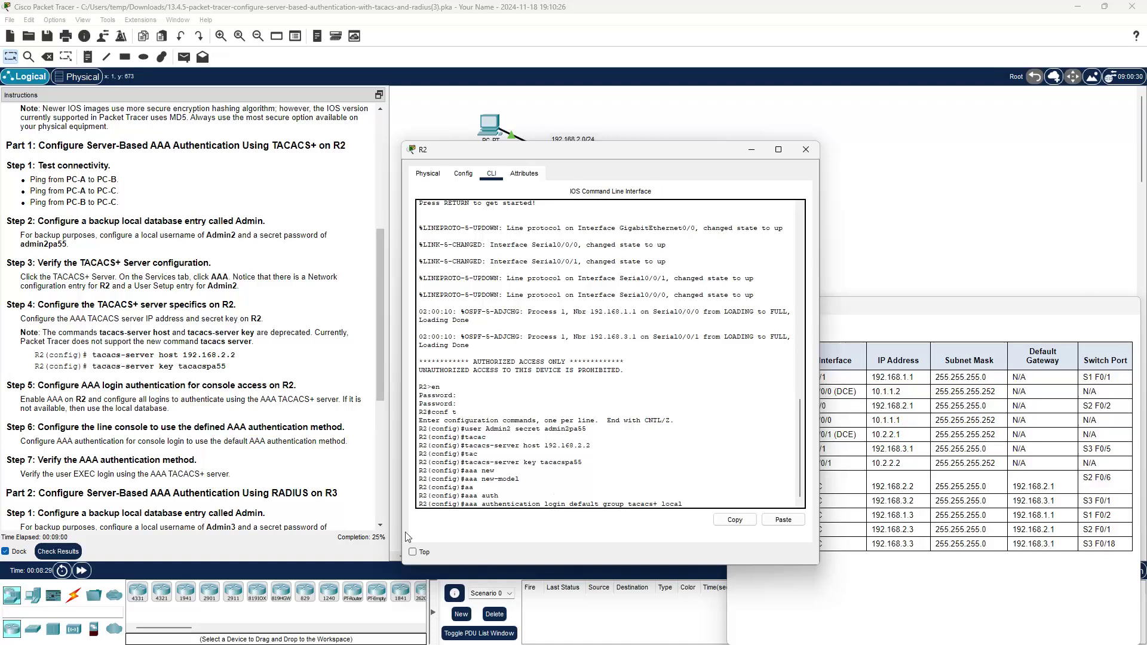
{"action": "key", "text": "Return"}
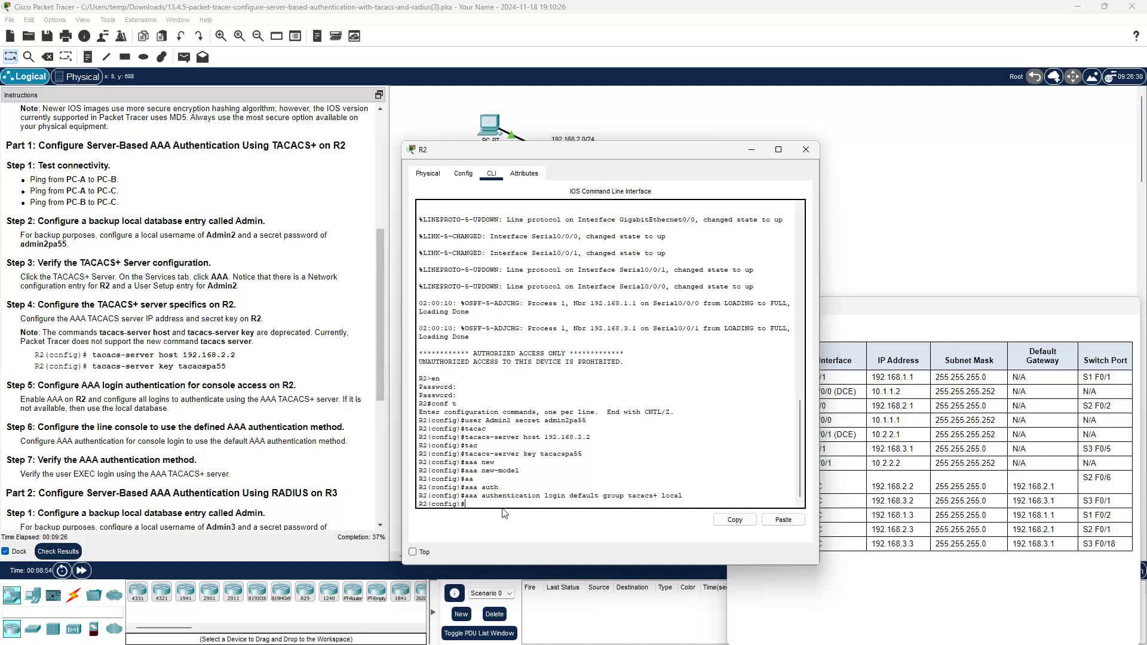
Apply default AAA login authentication to R2's console line
{"action": "type", "text": "line console 0"}
{"action": "key", "text": "Return"}
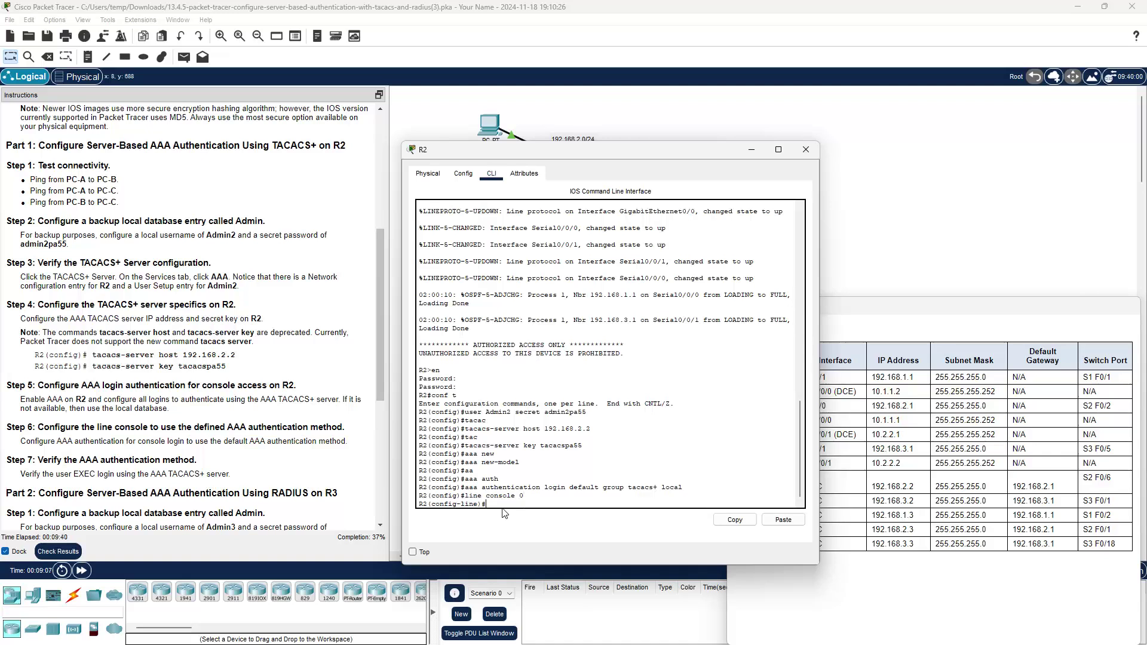
{"action": "type", "text": "login auth"}
{"action": "key", "text": "Tab"}
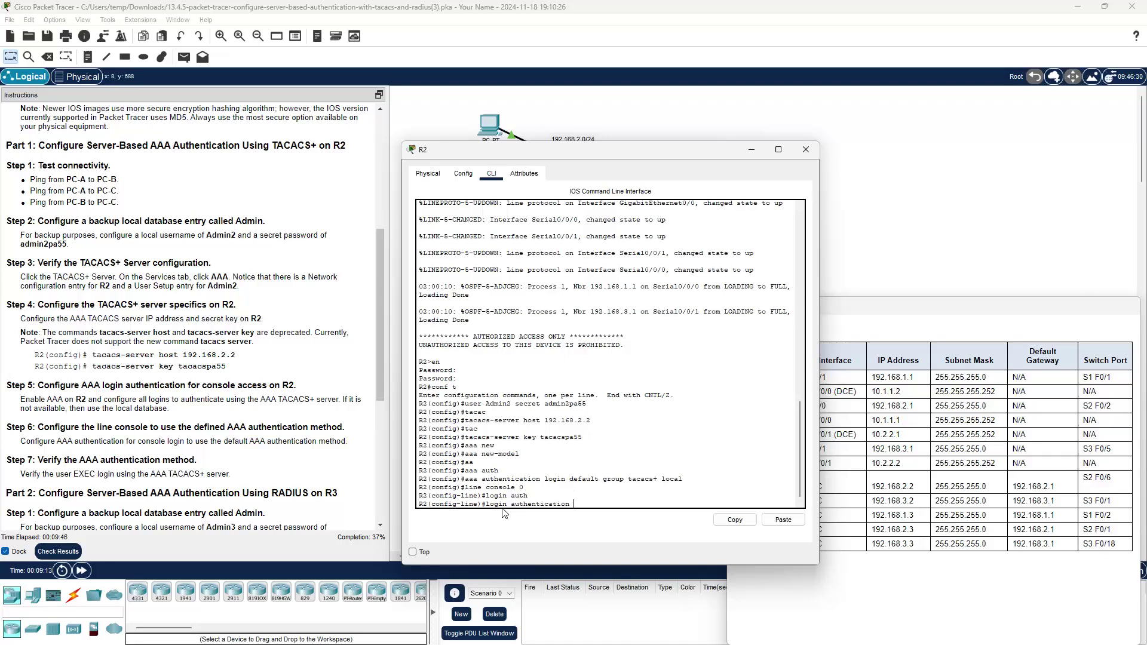
{"action": "type", "text": "default"}
{"action": "key", "text": "Return"}
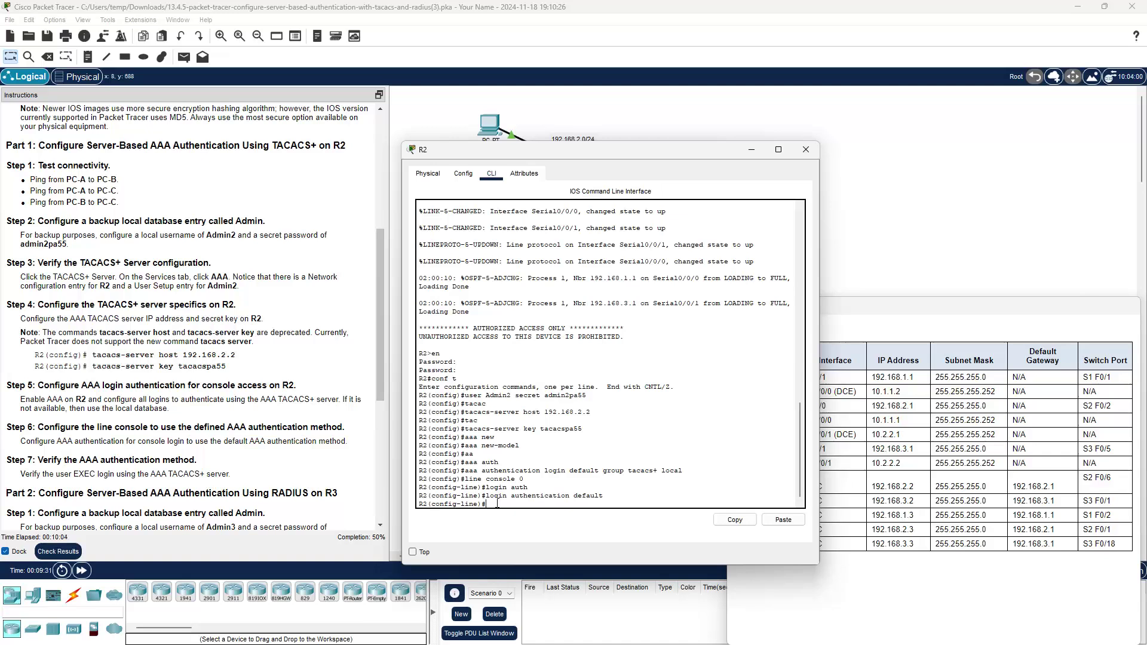
Return to privileged mode and save R2's running configuration with write mem
{"action": "type", "text": "exit"}
{"action": "key", "text": "Return"}
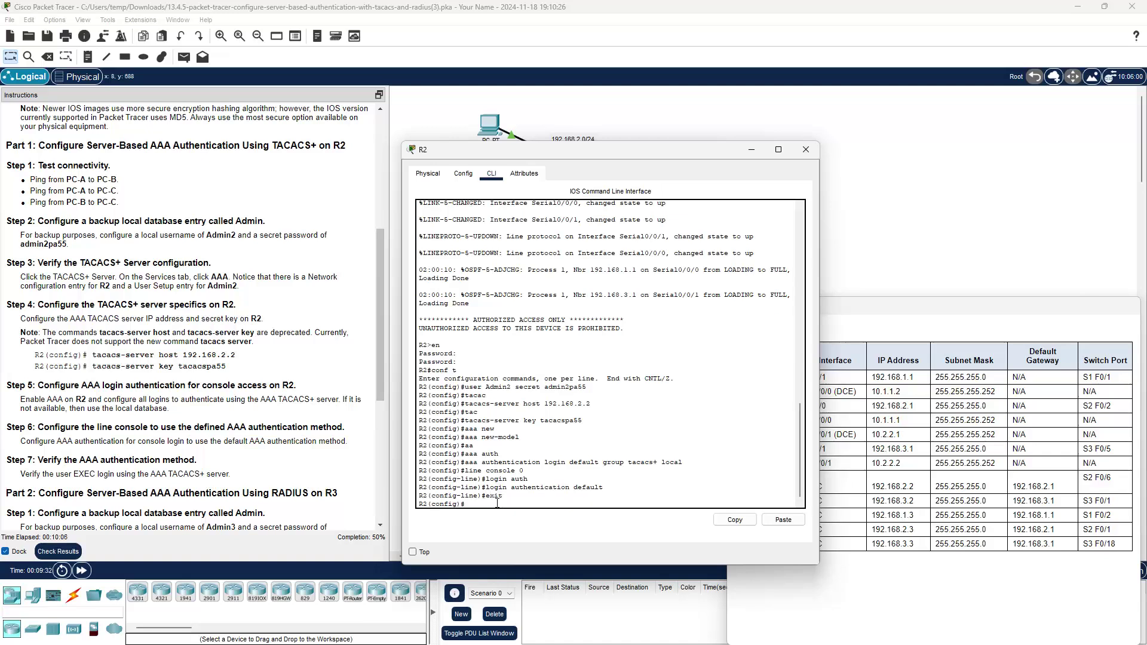
{"action": "type", "text": "exit"}
{"action": "key", "text": "Return"}
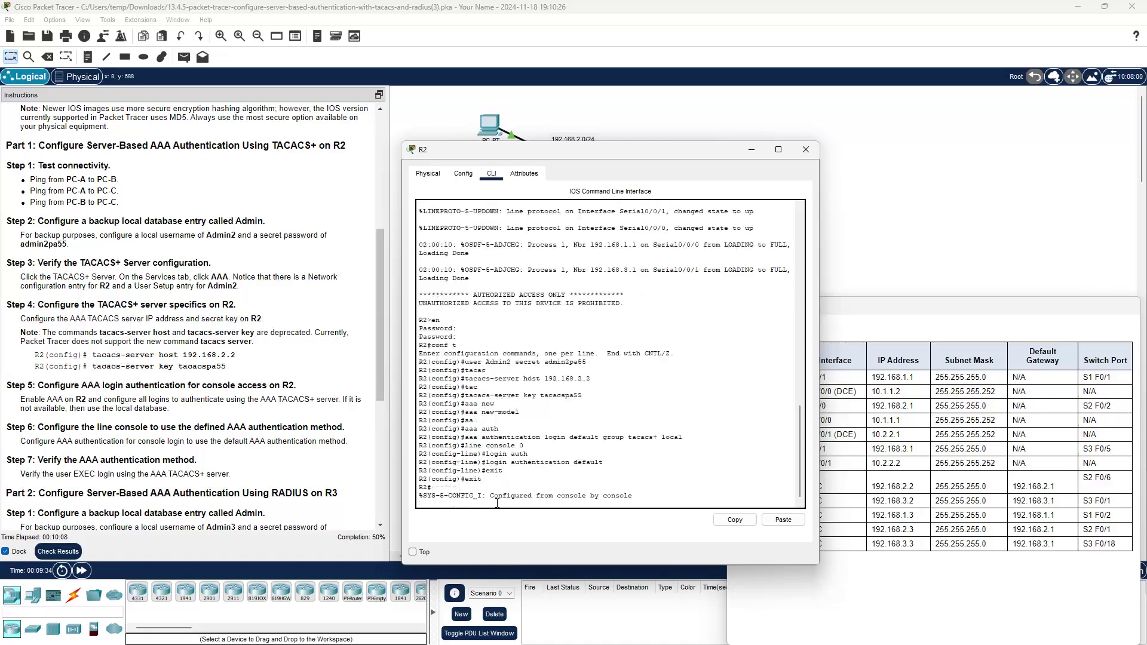
{"action": "key", "text": "Return"}
{"action": "type", "text": "w"}
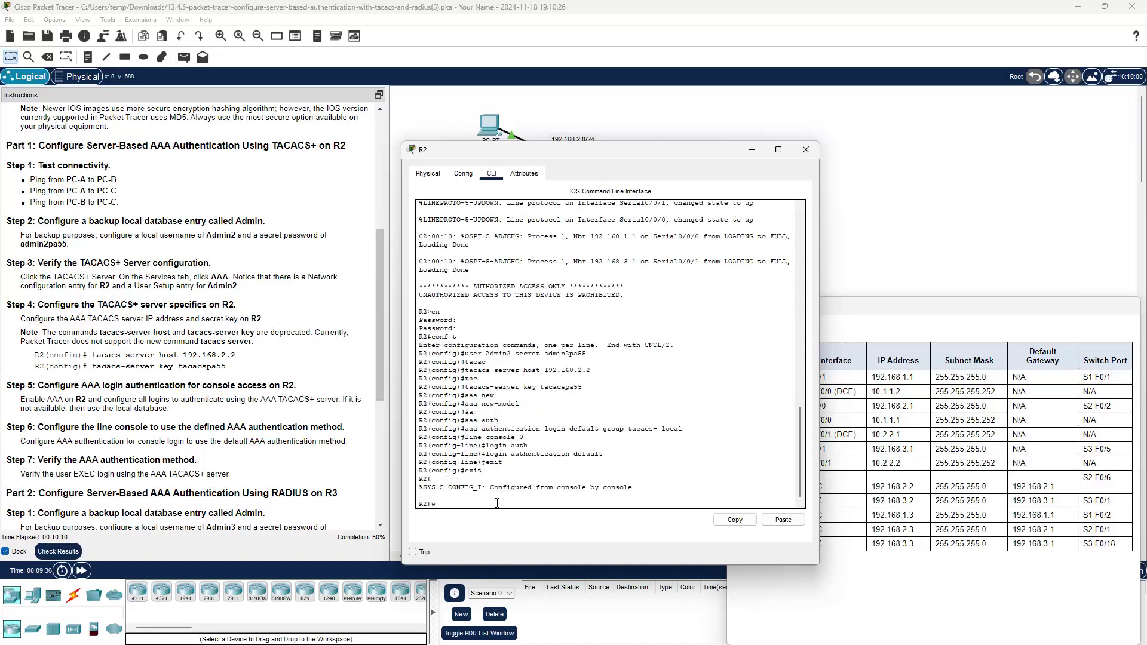
{"action": "type", "text": "rite mem"}
{"action": "key", "text": "Return"}
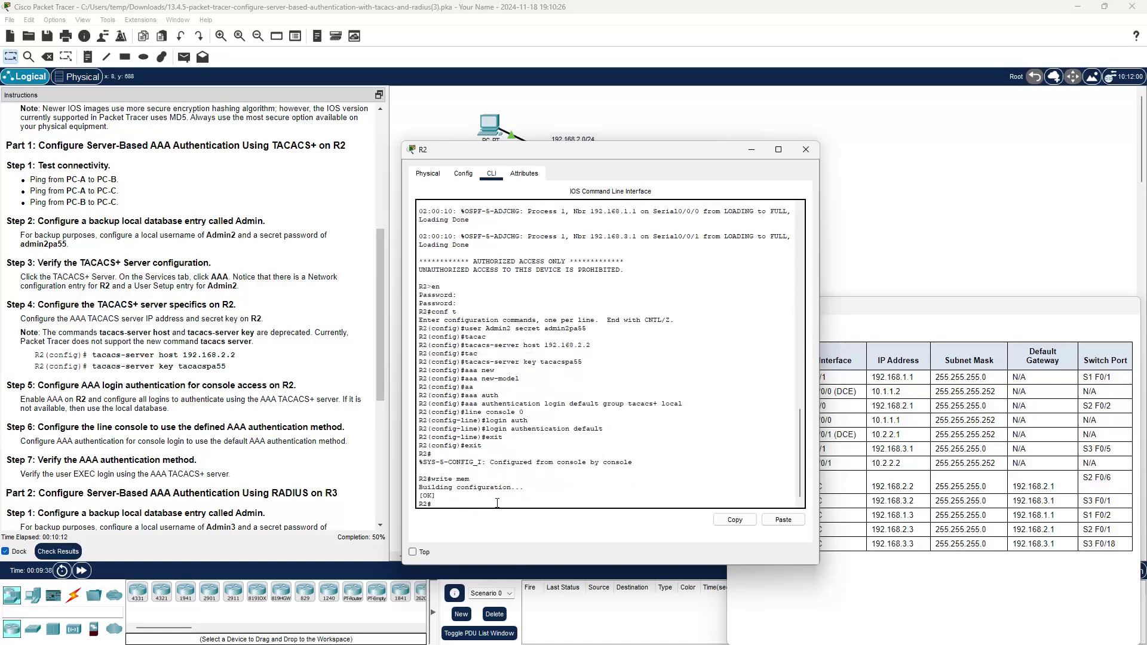
Log out of R2 and log back in on the console as Admin2
{"action": "type", "text": "exit"}
{"action": "key", "text": "Return"}
{"action": "key", "text": "Return"}
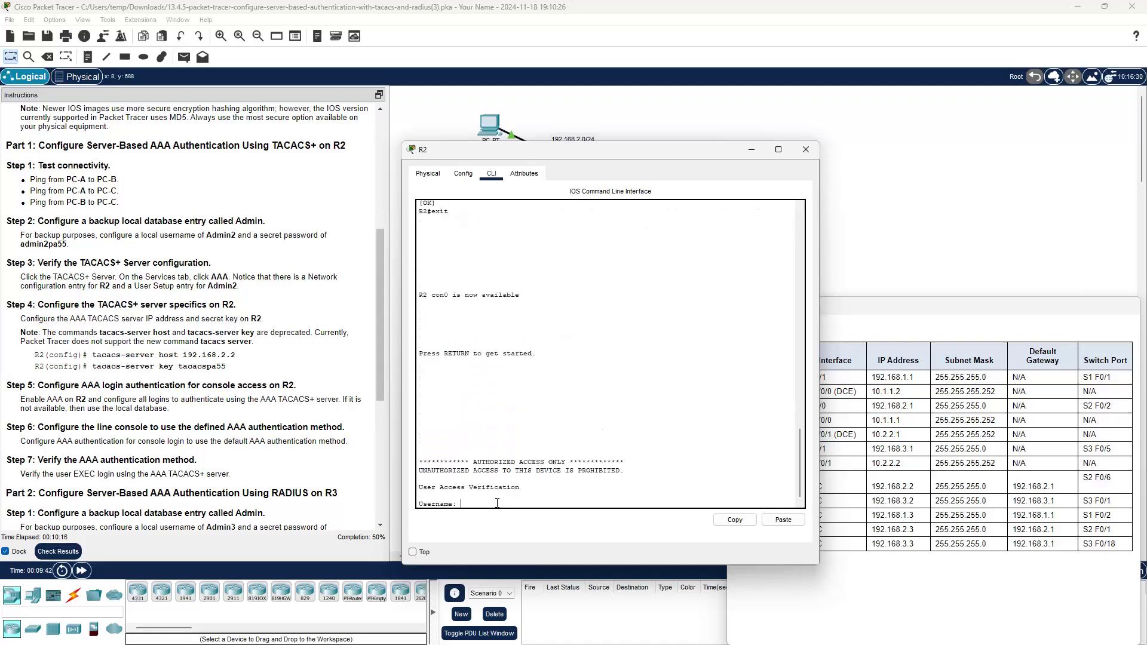
{"action": "type", "text": "Admin2"}
{"action": "key", "text": "Return"}
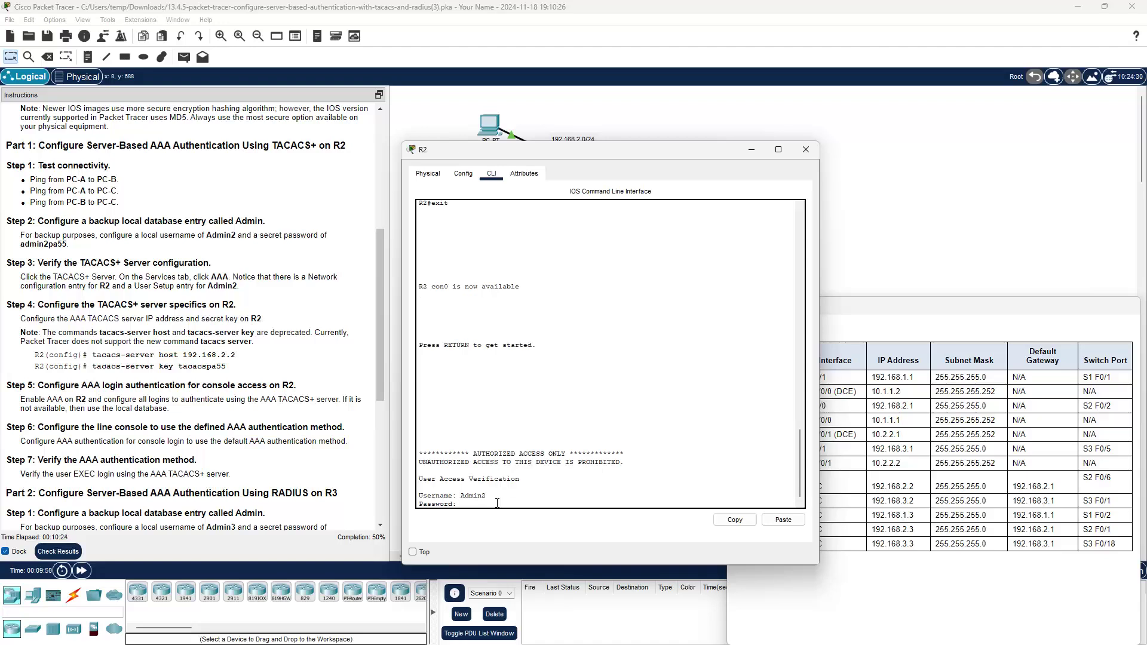
{"action": "key", "text": "Return"}
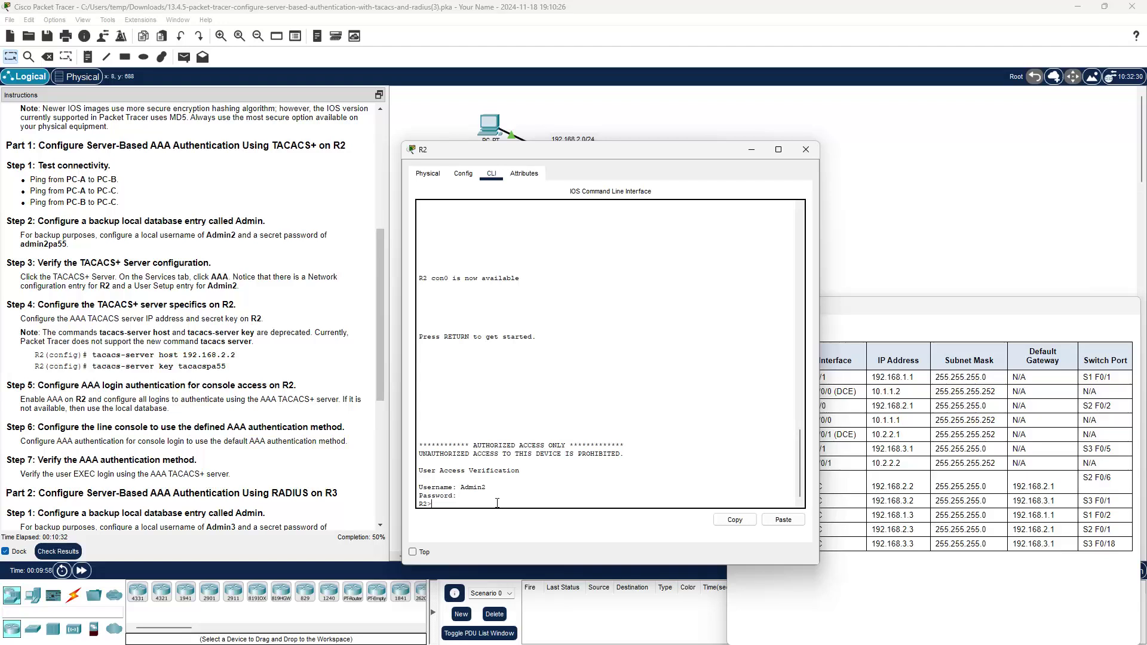
Enter privileged EXEC mode on R2 with the enable password
{"action": "type", "text": "en"}
{"action": "key", "text": "Return"}
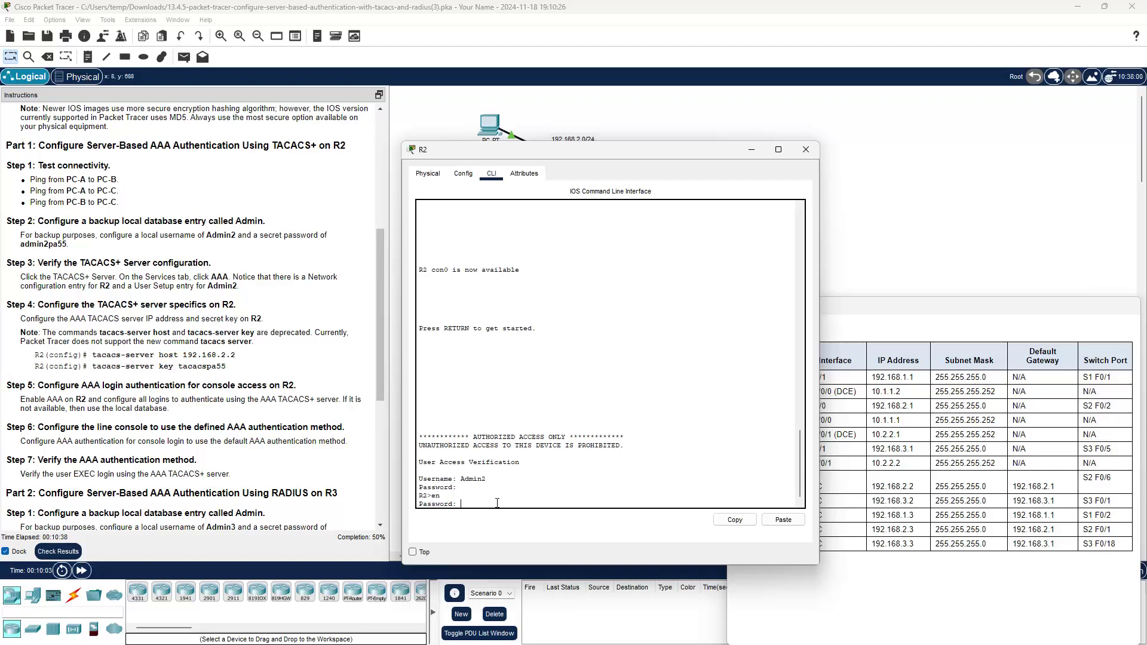
{"action": "key", "text": "Return"}
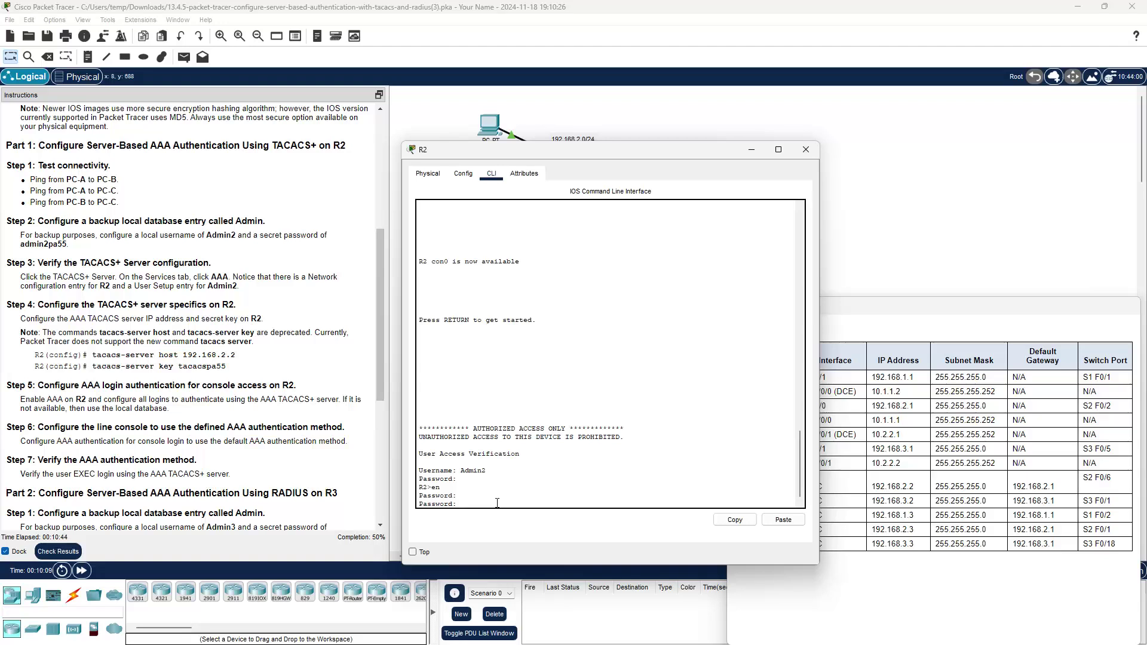
{"action": "key", "text": "Return"}
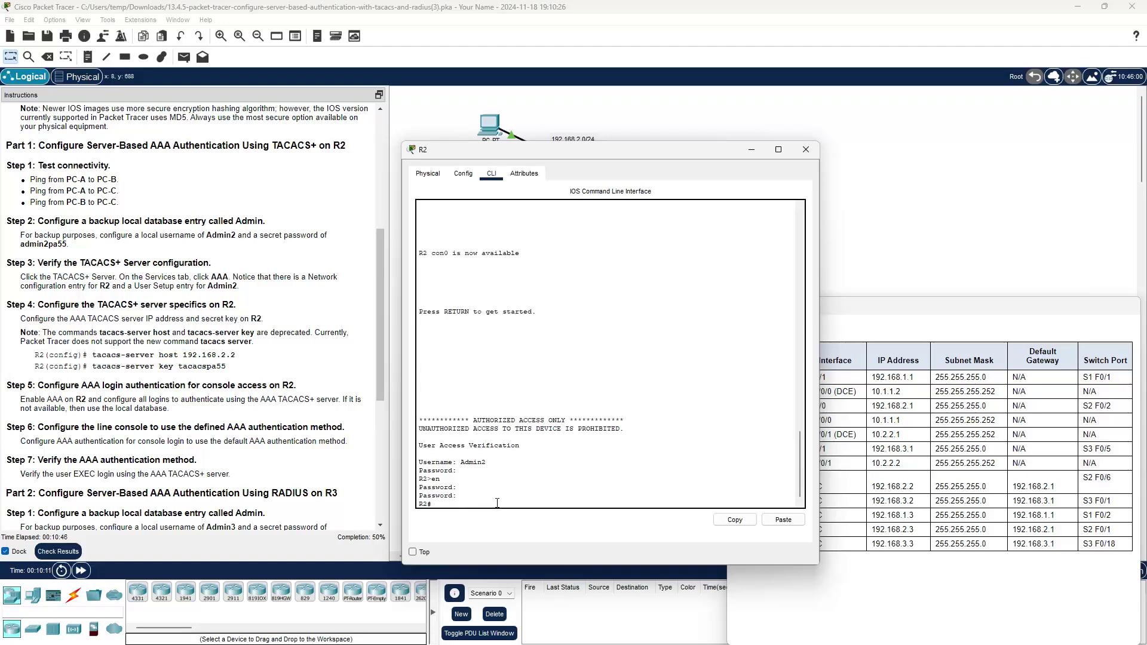
{"action": "key", "text": "Return"}
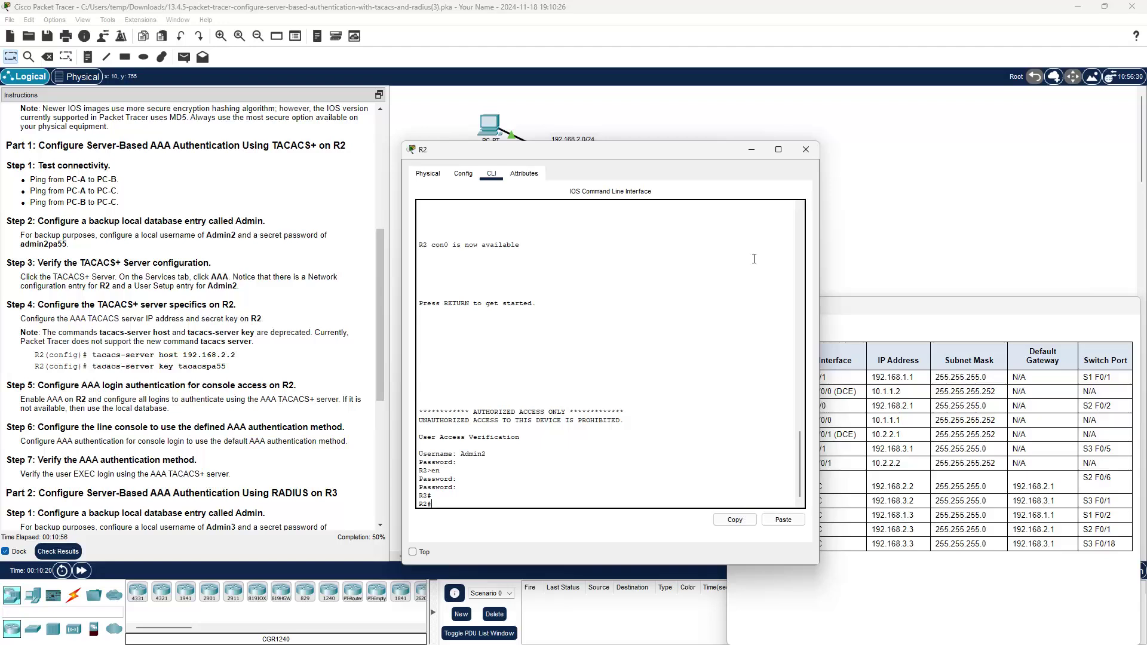
Close R2's window and scroll the Instructions down to Part 2
{"action": "left_click", "coordinate": [804, 150]}
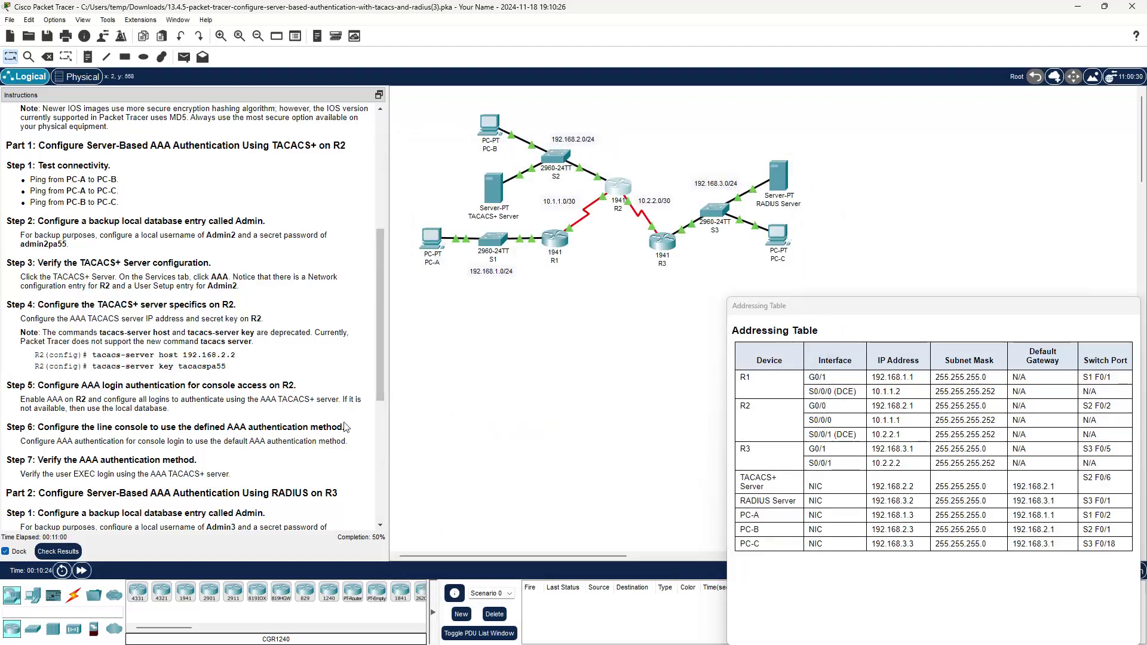
{"action": "scroll", "coordinate": [266, 442], "scroll_direction": "down", "scroll_amount": 1}
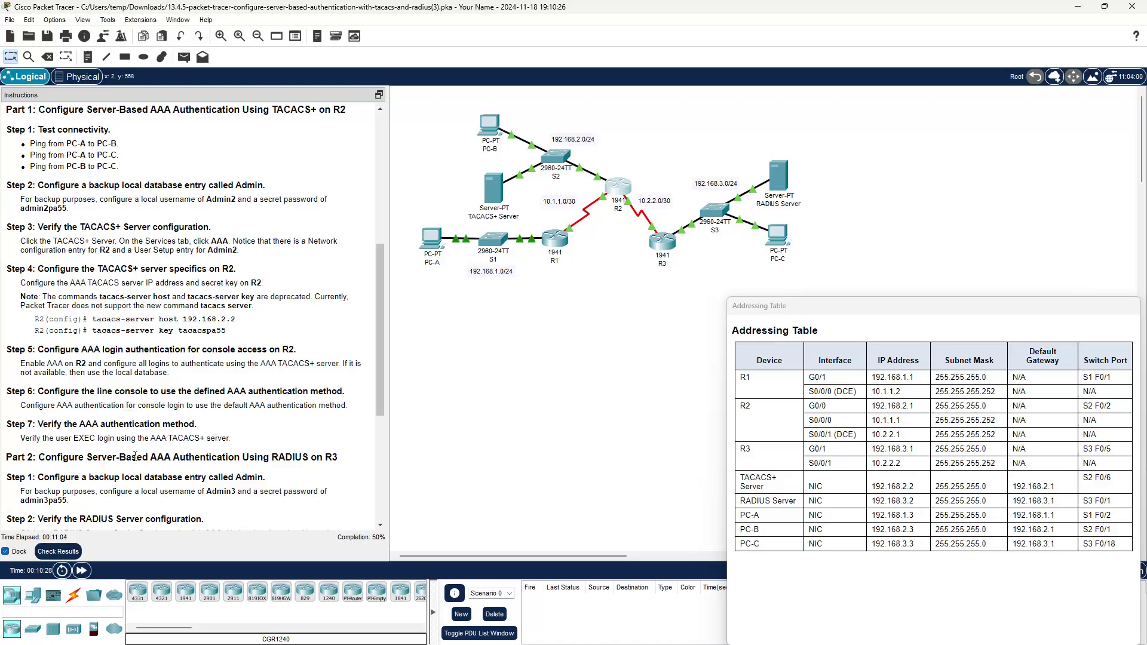
{"action": "scroll", "coordinate": [132, 426], "scroll_direction": "down", "scroll_amount": 1}
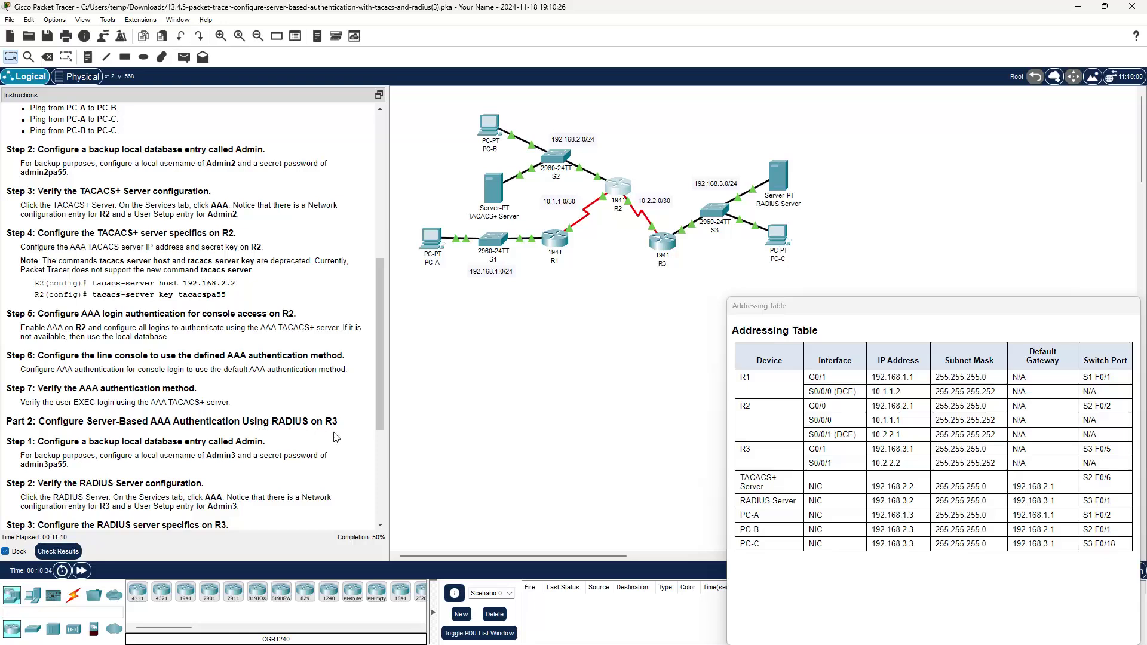
{"action": "scroll", "coordinate": [334, 437], "scroll_direction": "down", "scroll_amount": 1}
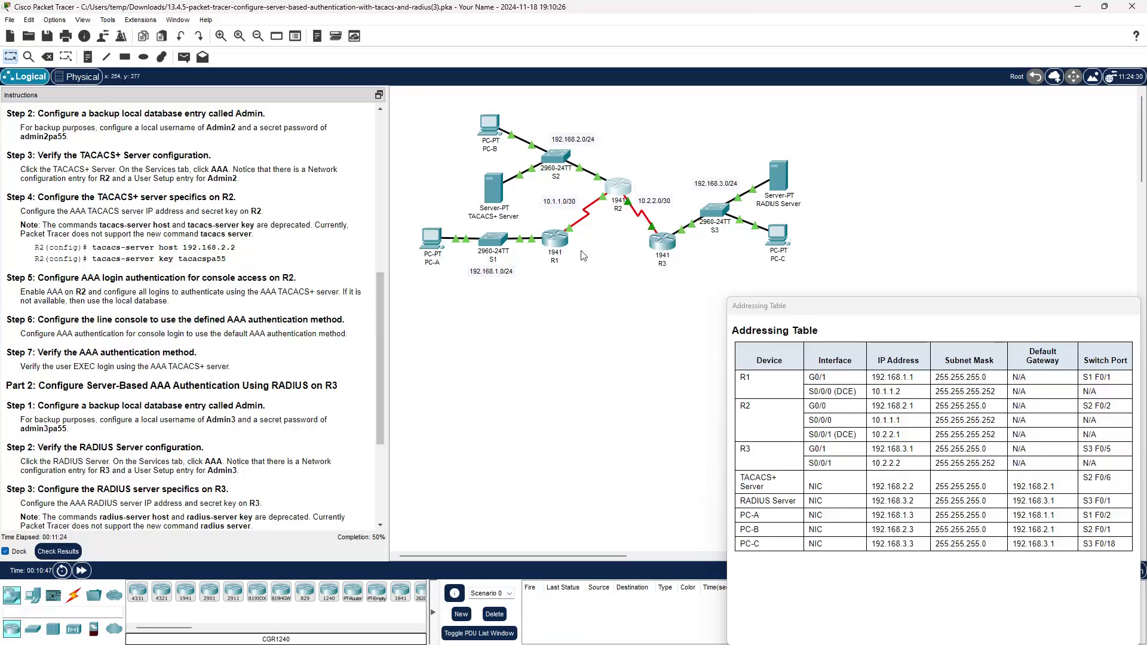
Open R3's CLI and enter global configuration mode
{"action": "left_click", "coordinate": [668, 245]}
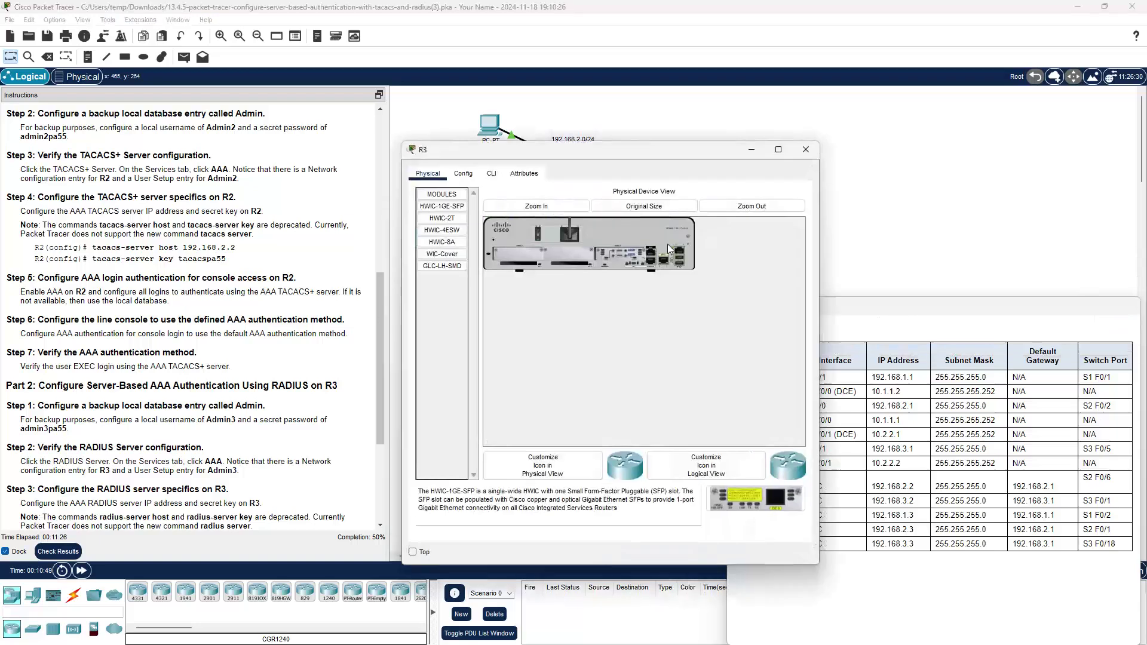
{"action": "left_click", "coordinate": [491, 174]}
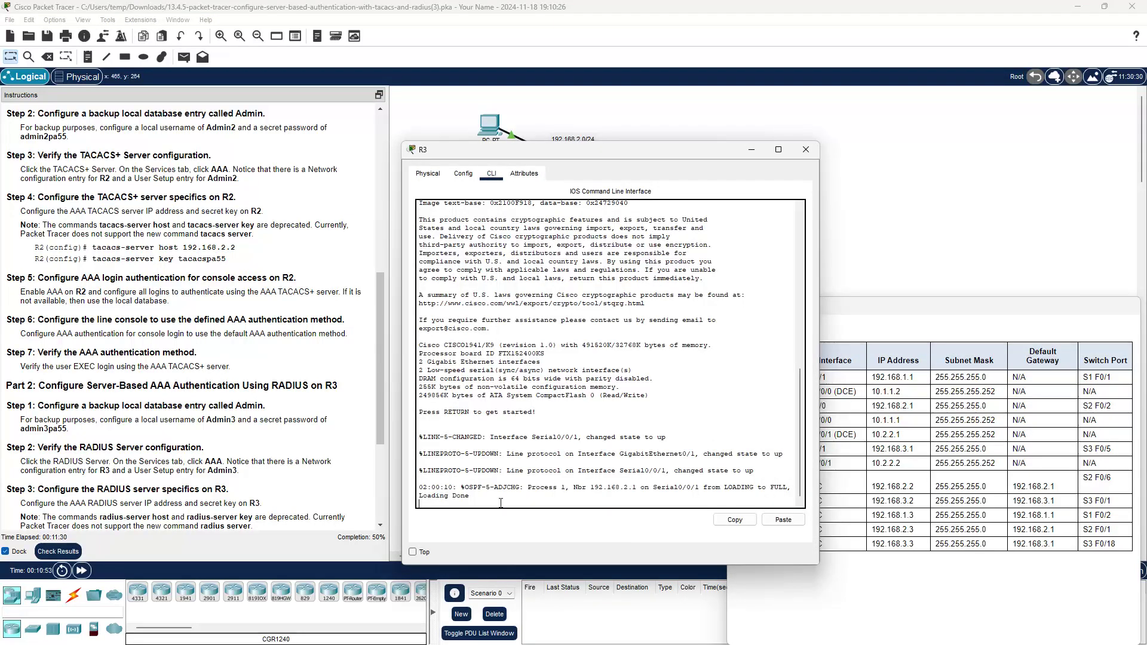
{"action": "key", "text": "Return"}
{"action": "type", "text": "en"}
{"action": "key", "text": "Return"}
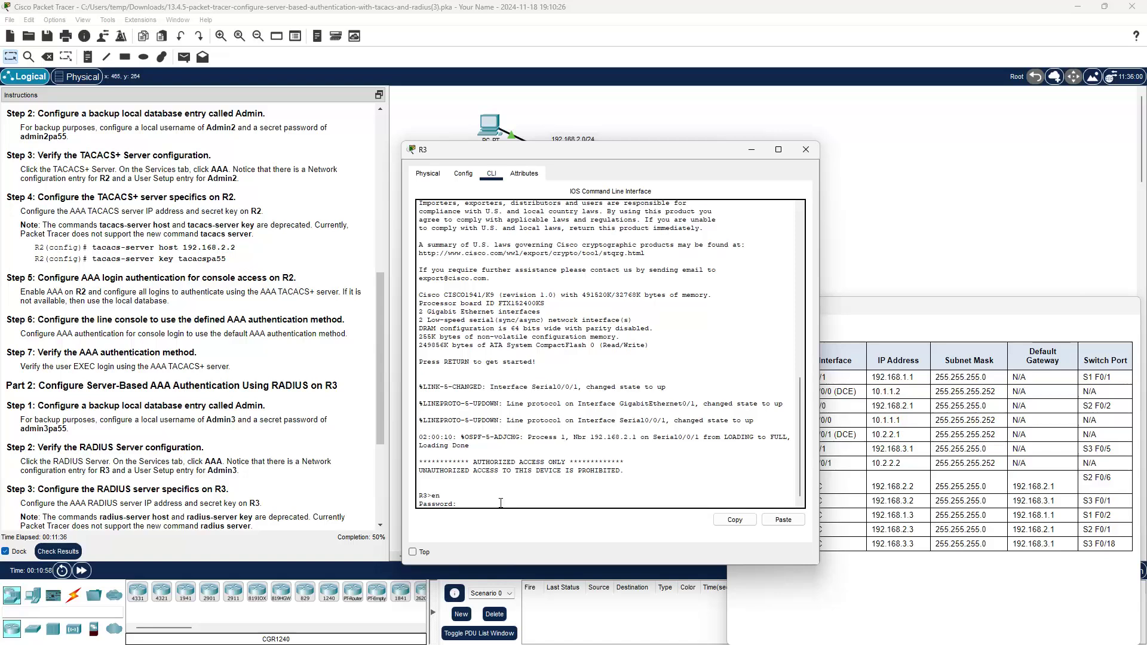
{"action": "key", "text": "Return"}
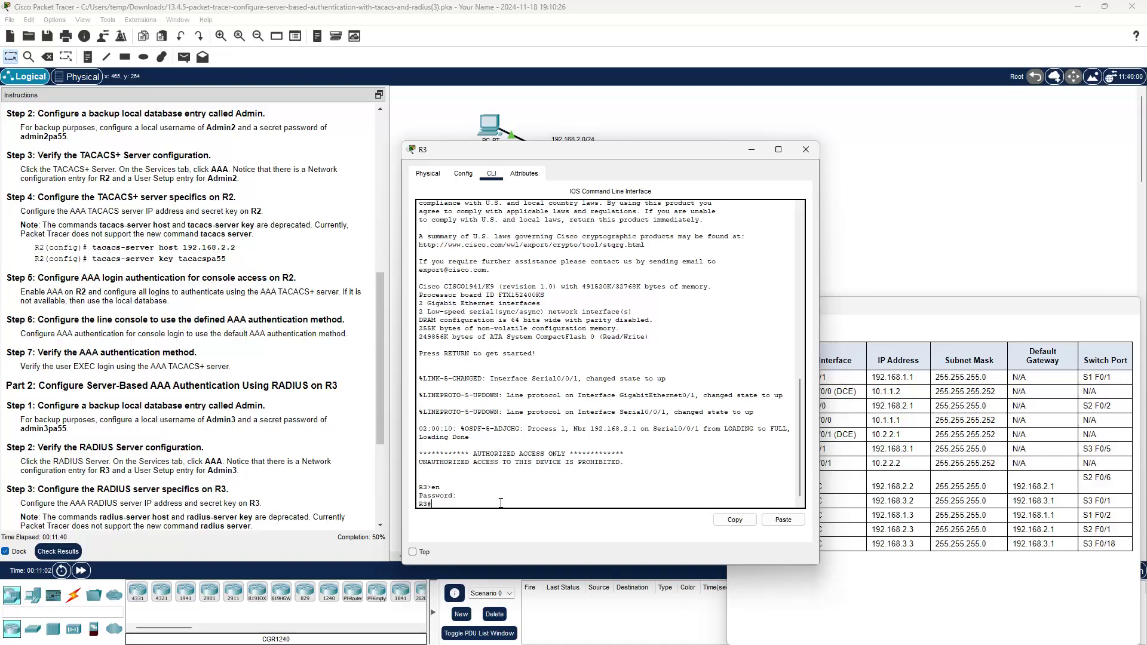
{"action": "type", "text": "config t"}
{"action": "key", "text": "Return"}
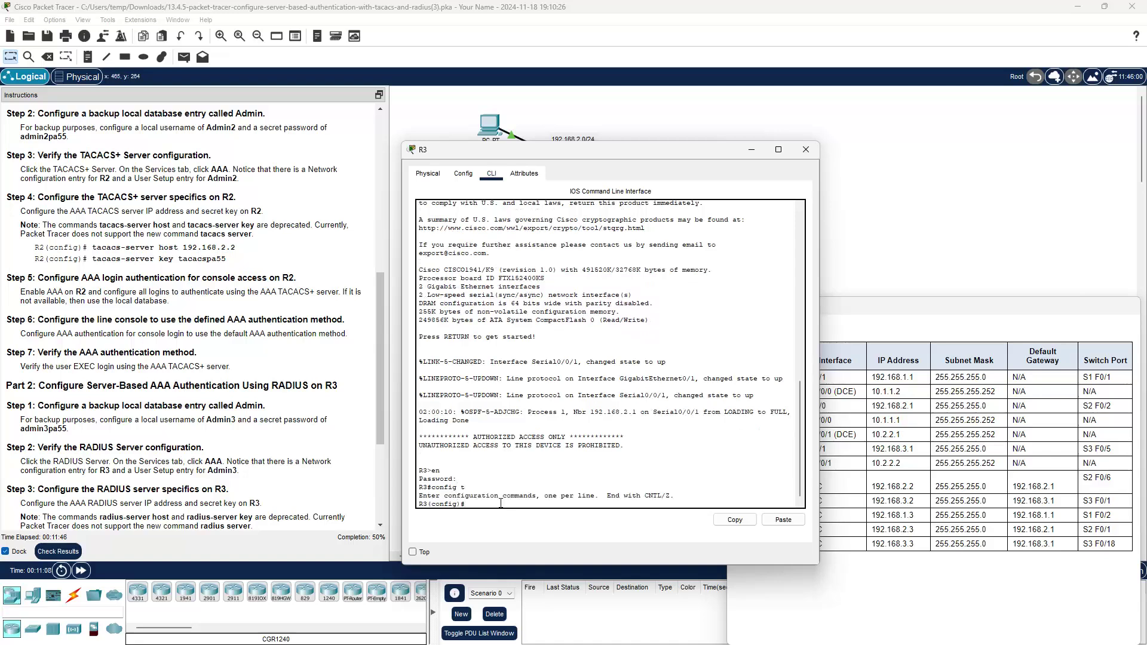
Create local user Admin3 on R3 with a secret password
{"action": "type", "text": "username Admin3"}
{"action": "key", "text": "Return"}
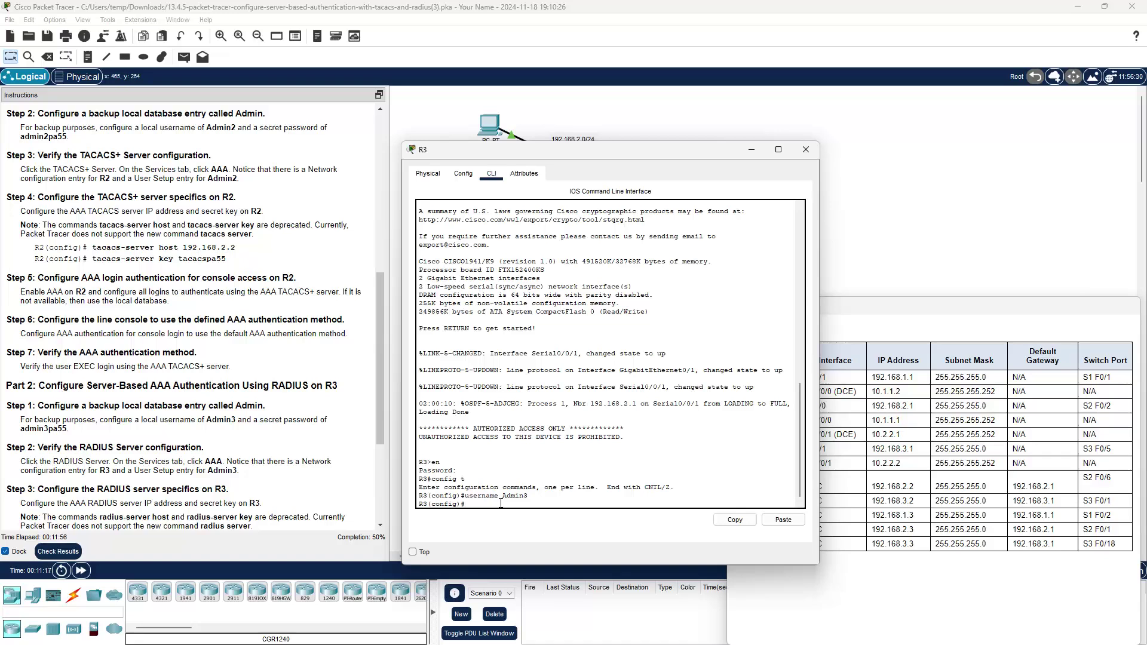
{"action": "key", "text": "Up"}
{"action": "type", "text": "secret"}
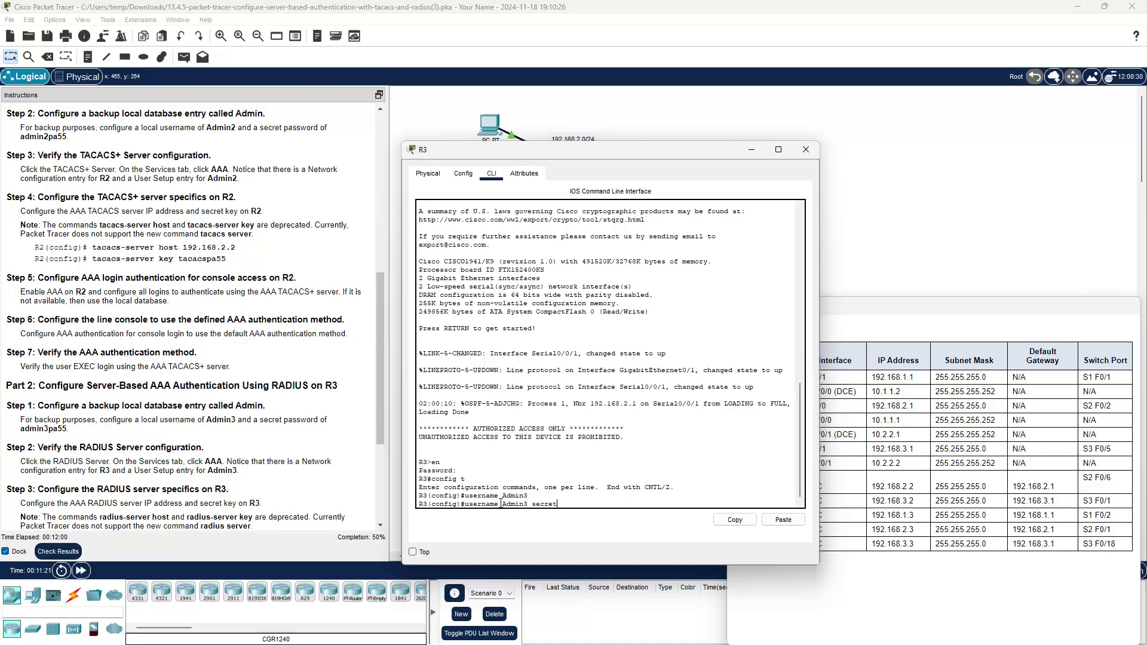
{"action": "type", "text": " admin3pa55"}
{"action": "key", "text": "Return"}
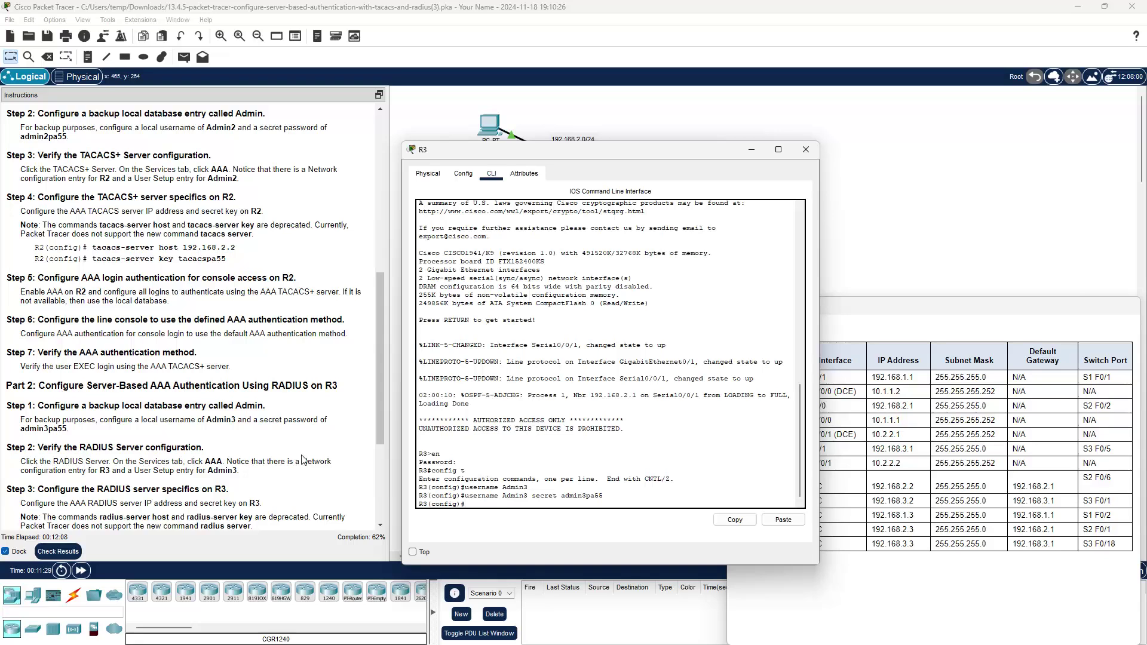
Set R3's RADIUS server host to 192.168.3.2
{"action": "scroll", "coordinate": [268, 450], "scroll_direction": "down", "scroll_amount": 1}
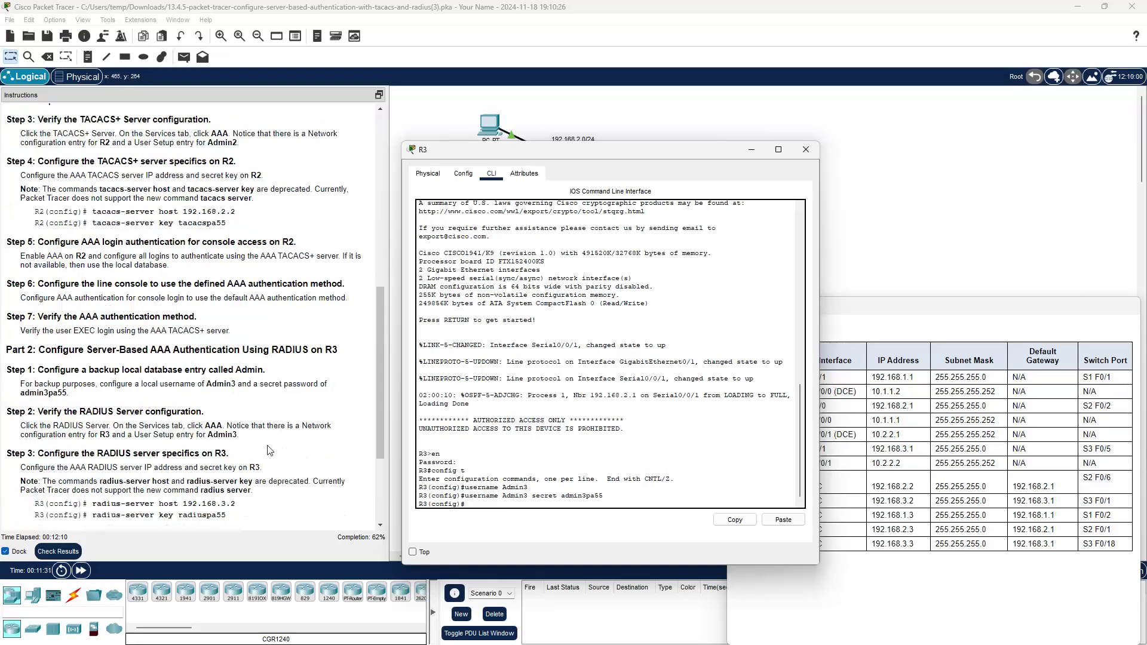
{"action": "scroll", "coordinate": [239, 454], "scroll_direction": "down", "scroll_amount": 1}
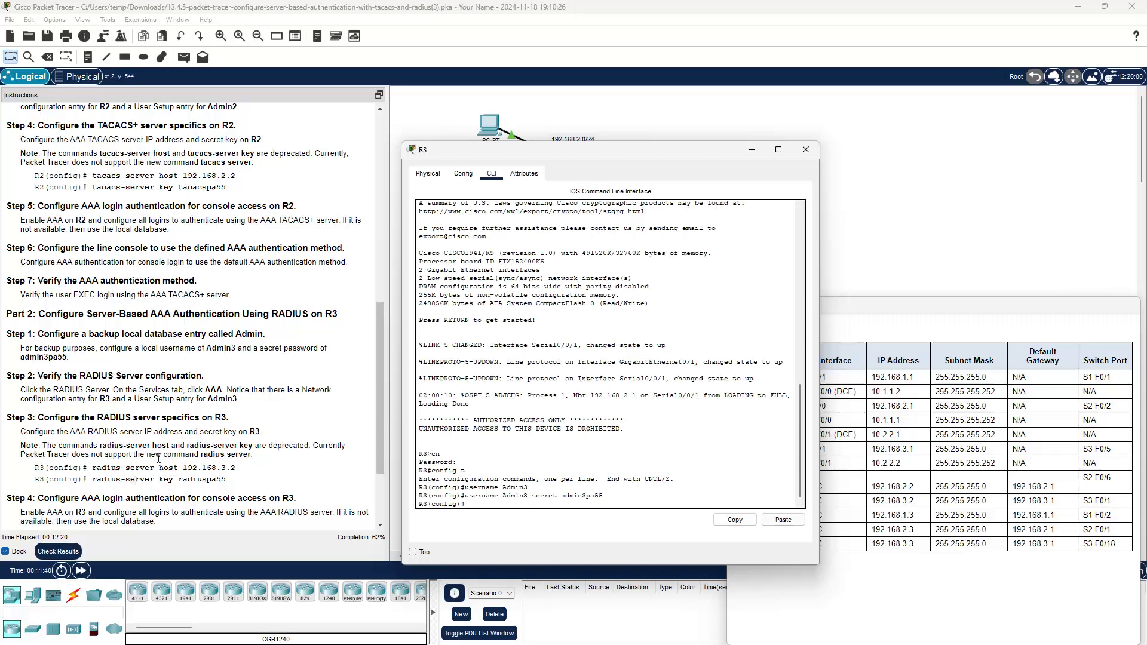
{"action": "scroll", "coordinate": [208, 476], "scroll_direction": "down", "scroll_amount": 1}
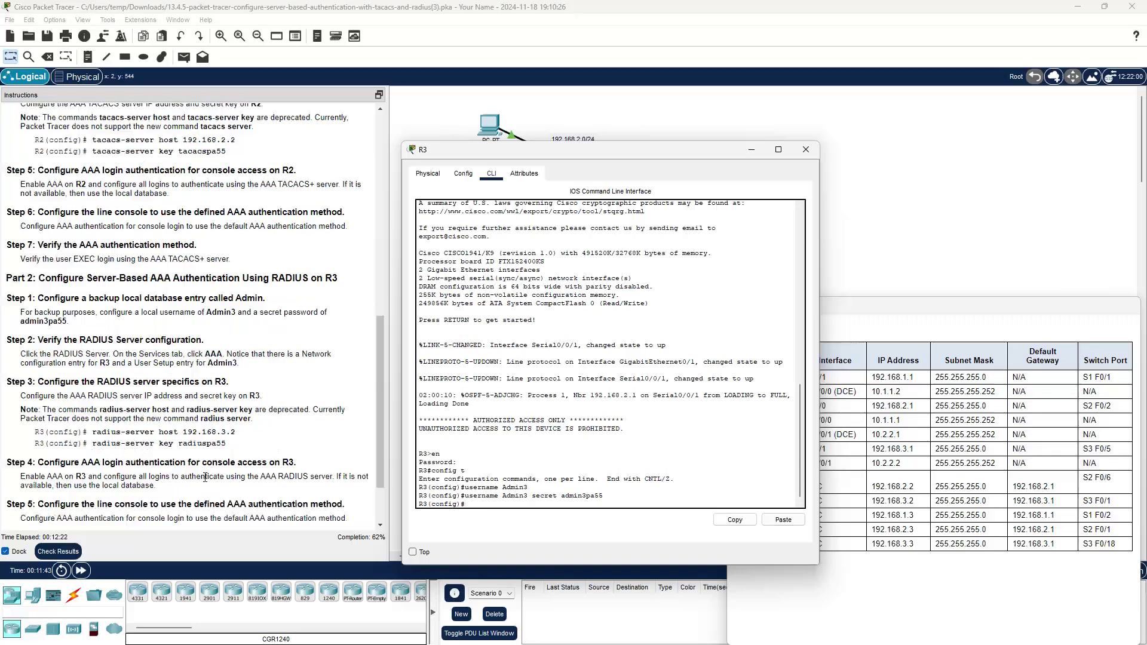
{"action": "scroll", "coordinate": [204, 477], "scroll_direction": "down", "scroll_amount": 1}
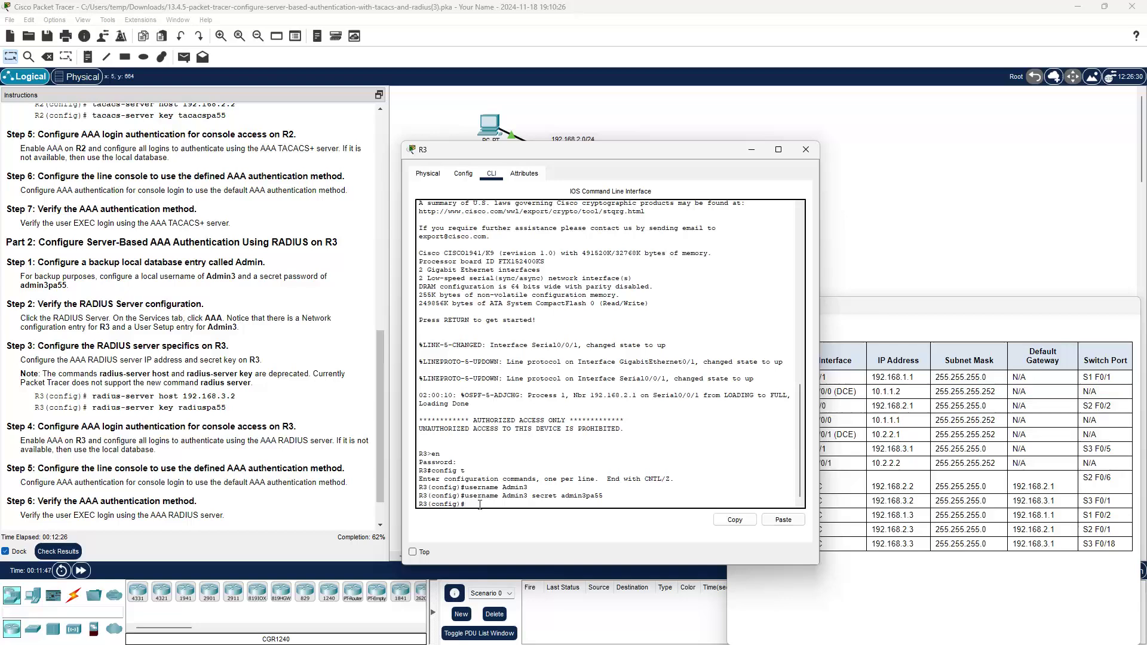
{"action": "type", "text": "radius"}
{"action": "key", "text": "Tab"}
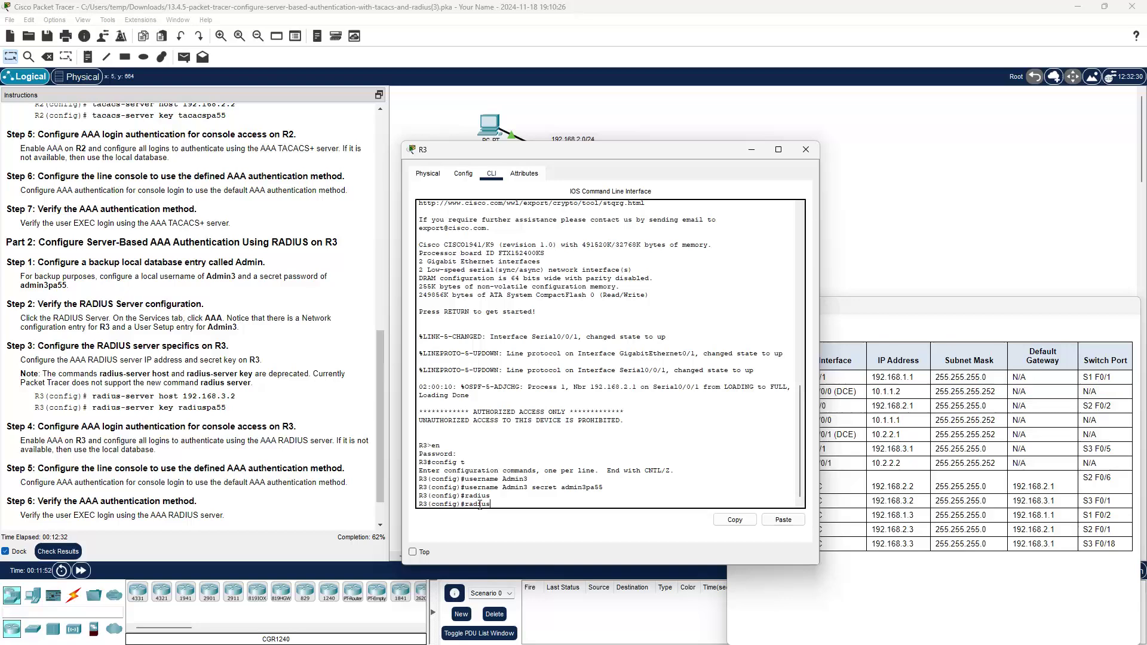
{"action": "type", "text": "-ser"}
{"action": "key", "text": "Tab"}
{"action": "type", "text": "ver"}
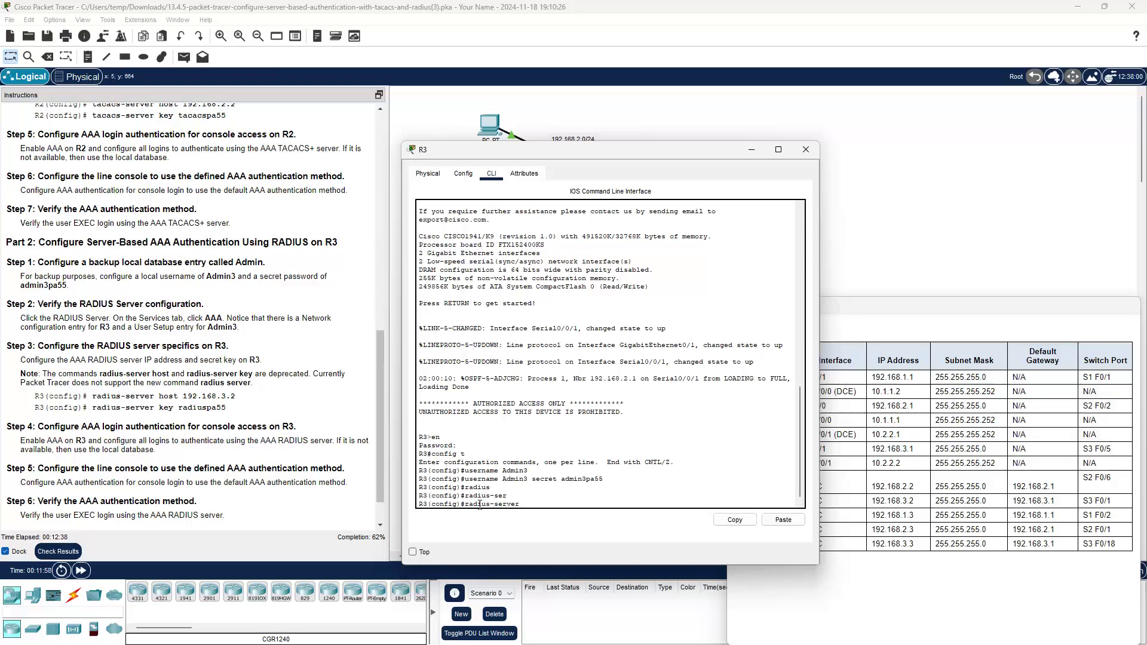
{"action": "type", "text": " host 192.168.3.2"}
{"action": "key", "text": "Return"}
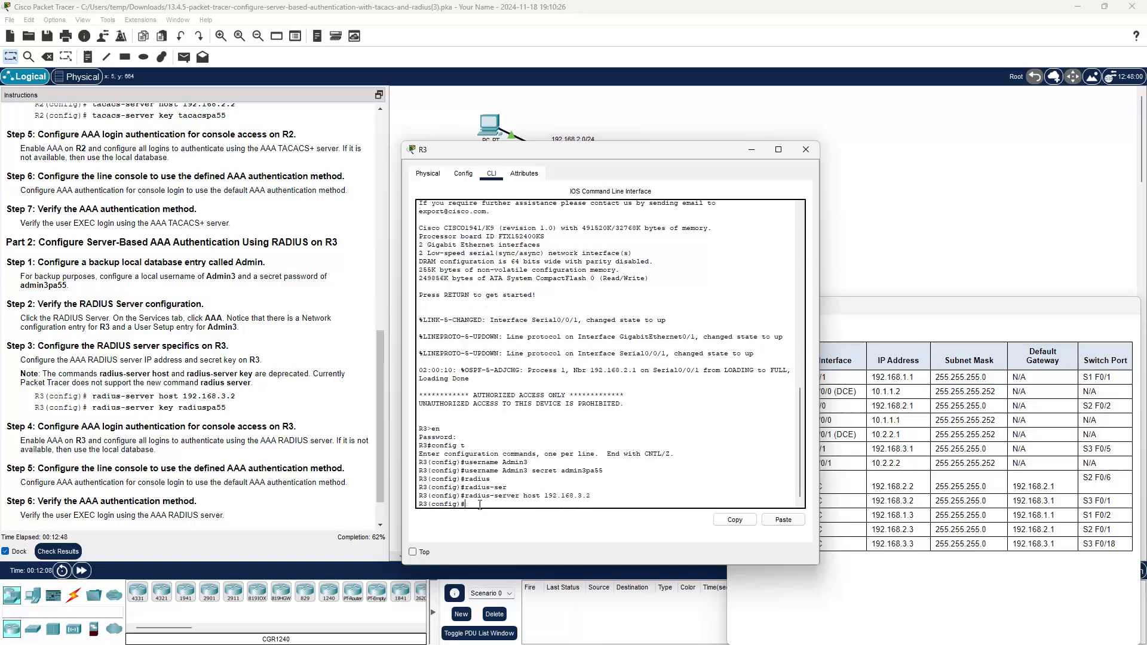
Set R3's RADIUS shared secret key to match the server
{"action": "type", "text": "radius-server key radiuspa55"}
{"action": "key", "text": "Return"}
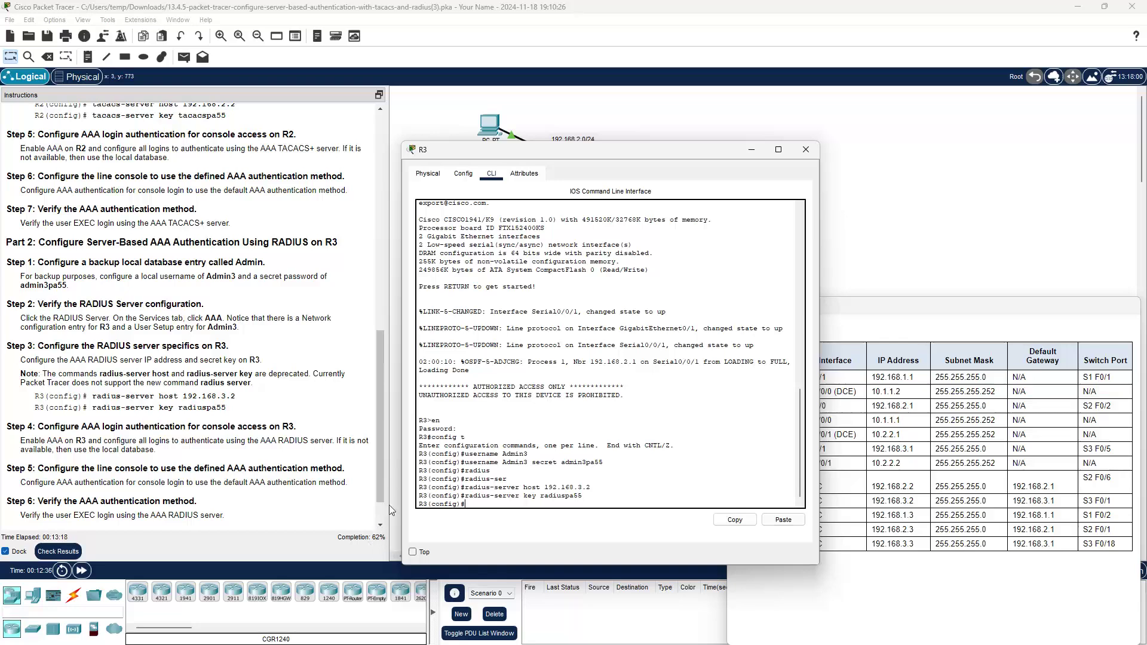
{"action": "scroll", "coordinate": [305, 438], "scroll_direction": "down", "scroll_amount": 1}
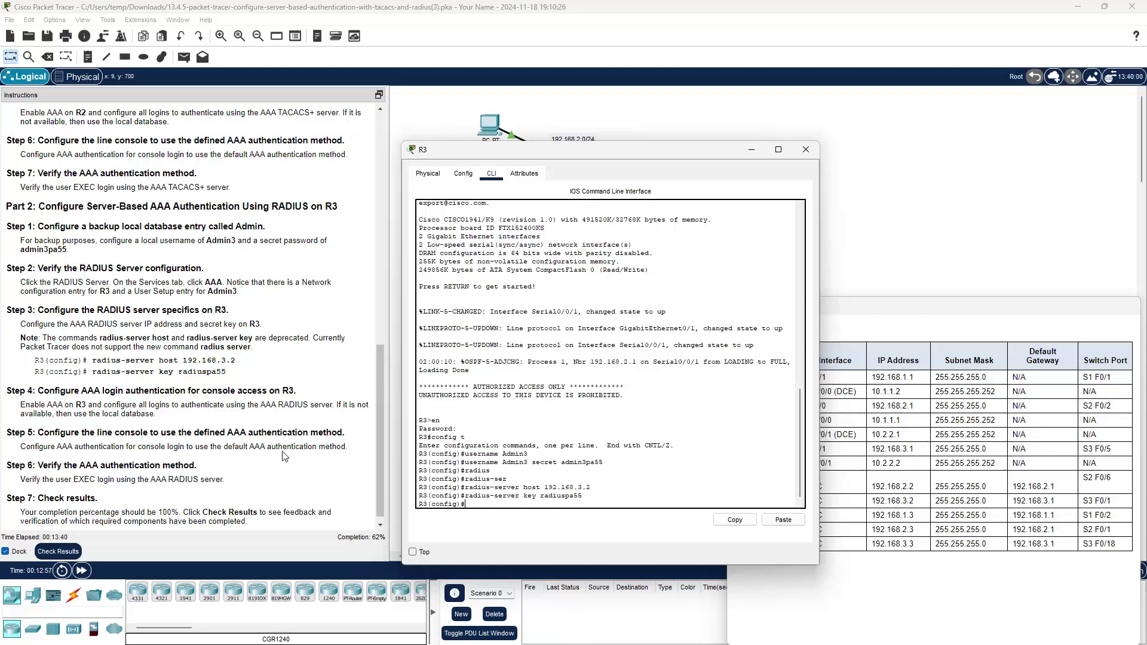
Enable AAA on R3 with aaa new-model
{"action": "type", "text": "aaa new"}
{"action": "key", "text": "Tab"}
{"action": "key", "text": "Return"}
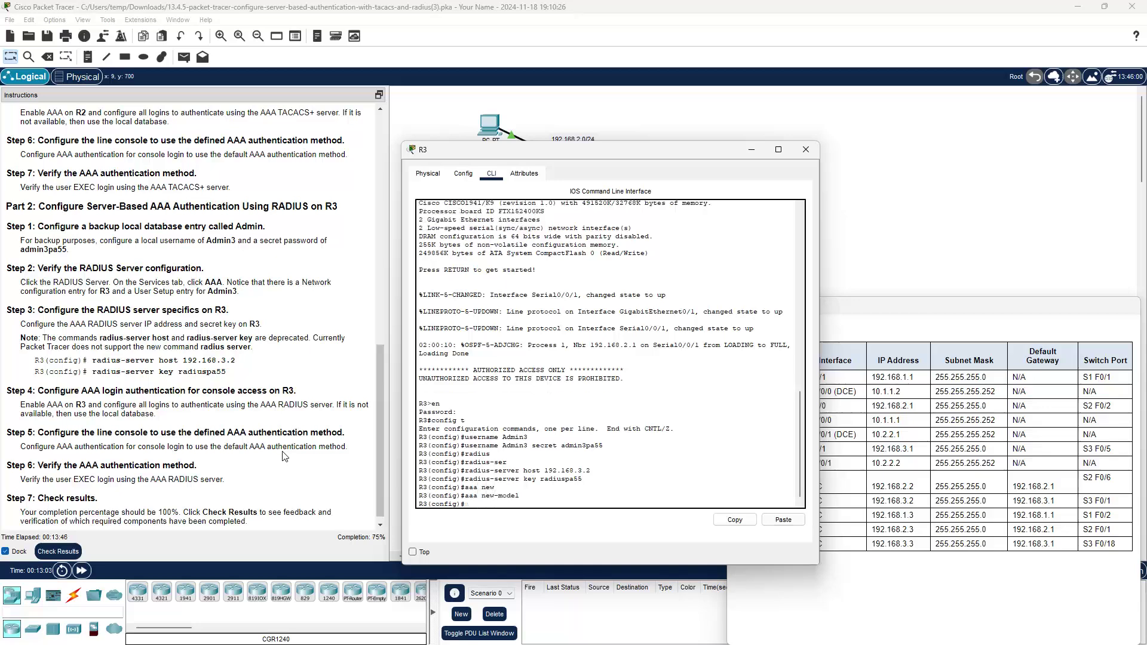
Set R3's default login authentication to group radius with local fallback
{"action": "type", "text": "aaa authe"}
{"action": "key", "text": "Tab"}
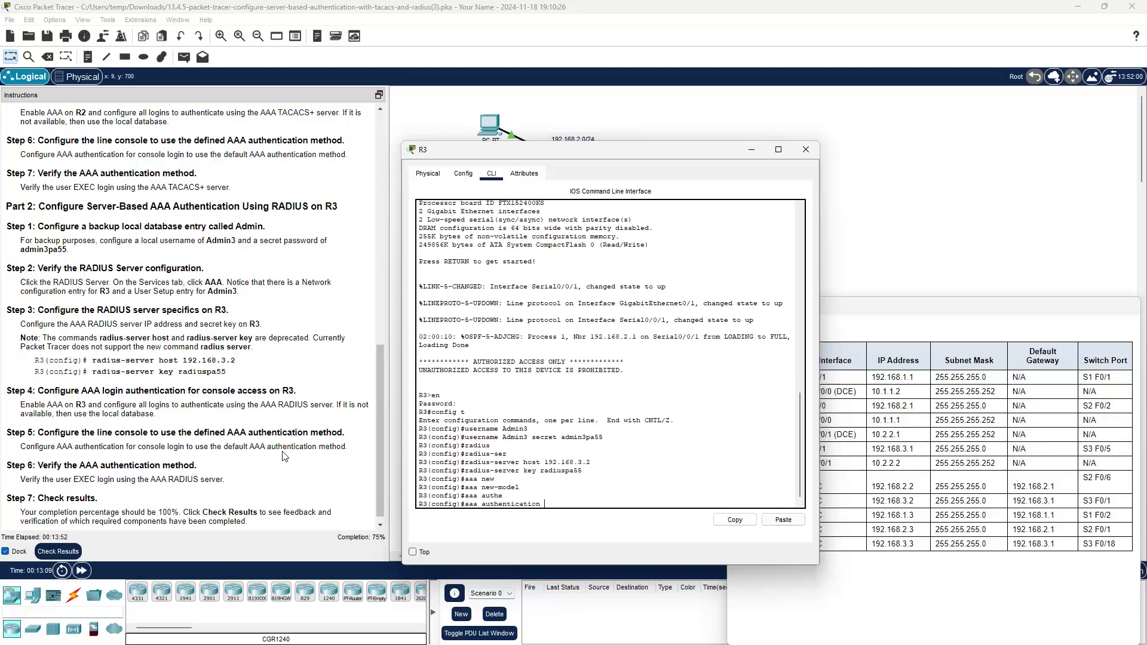
{"action": "type", "text": "login default group radius local"}
{"action": "key", "text": "Return"}
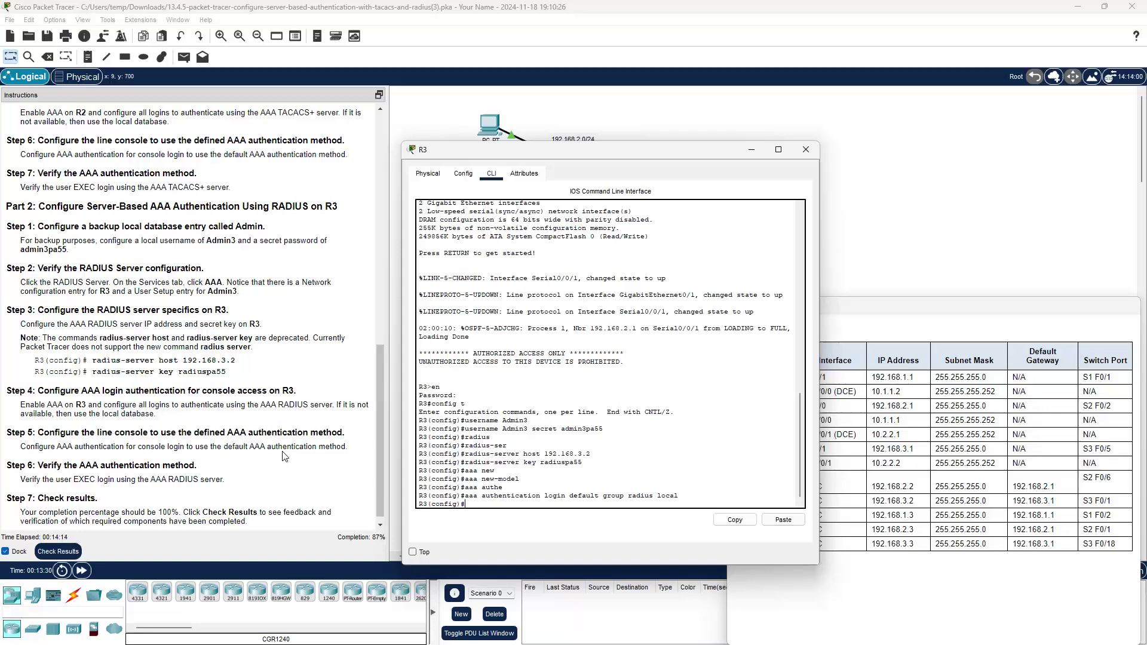
{"action": "type", "text": "line console 0"}
Apply default AAA login authentication to R3's console line
{"action": "key", "text": "Return"}
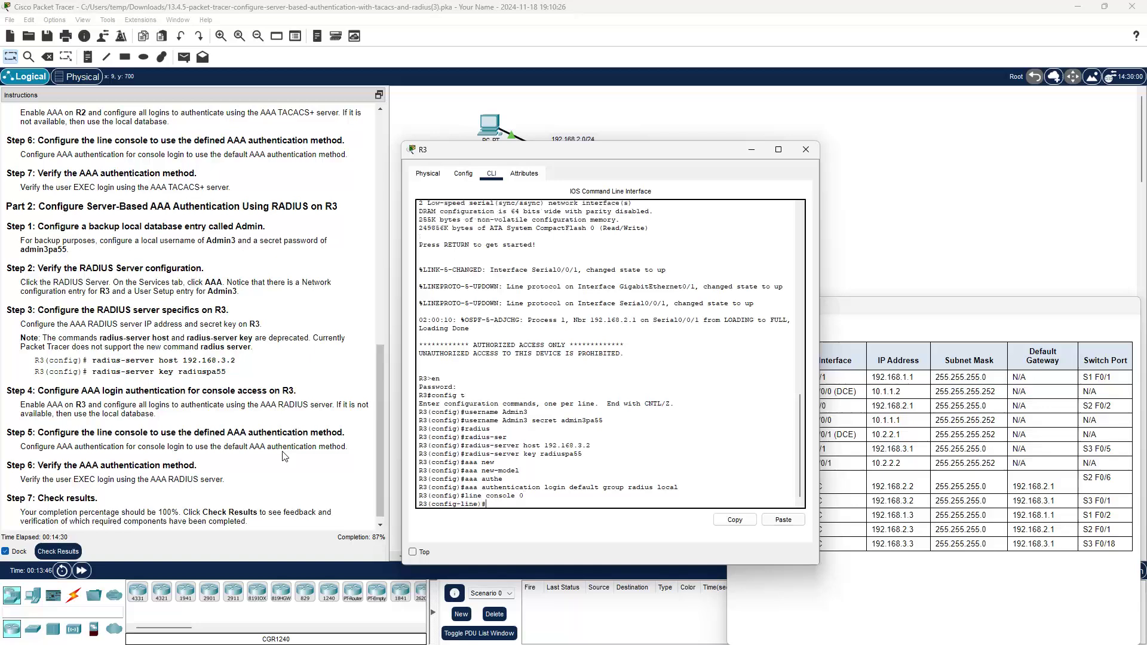
{"action": "type", "text": "login auth"}
{"action": "key", "text": "Tab"}
{"action": "type", "text": "defau"}
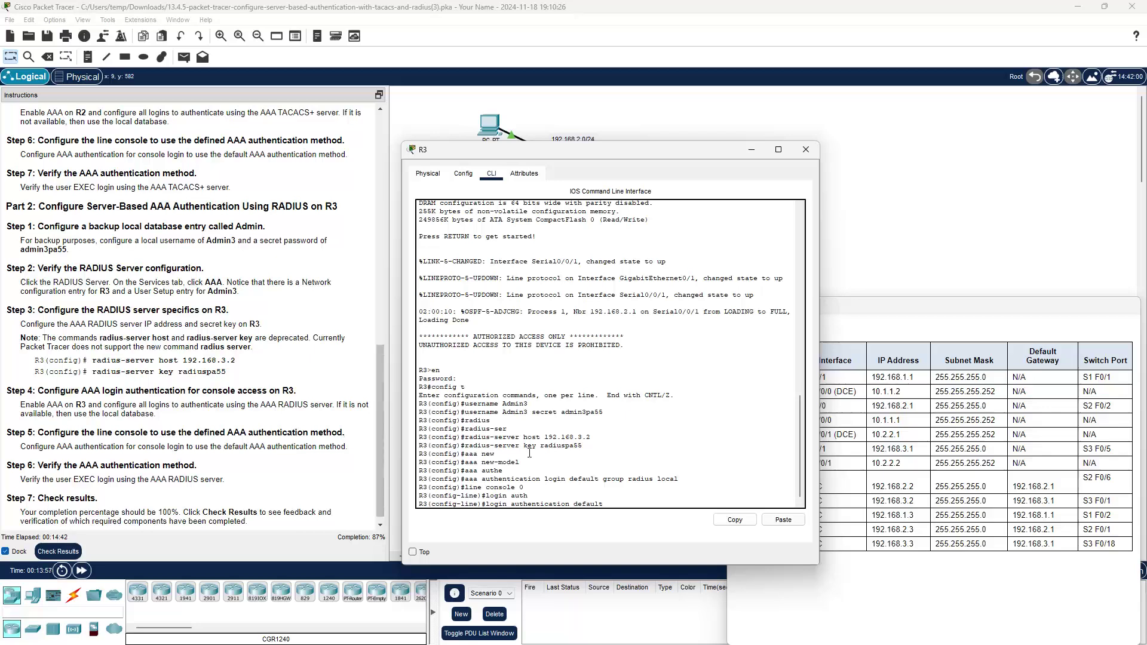
{"action": "type", "text": "lt"}
{"action": "key", "text": "Return"}
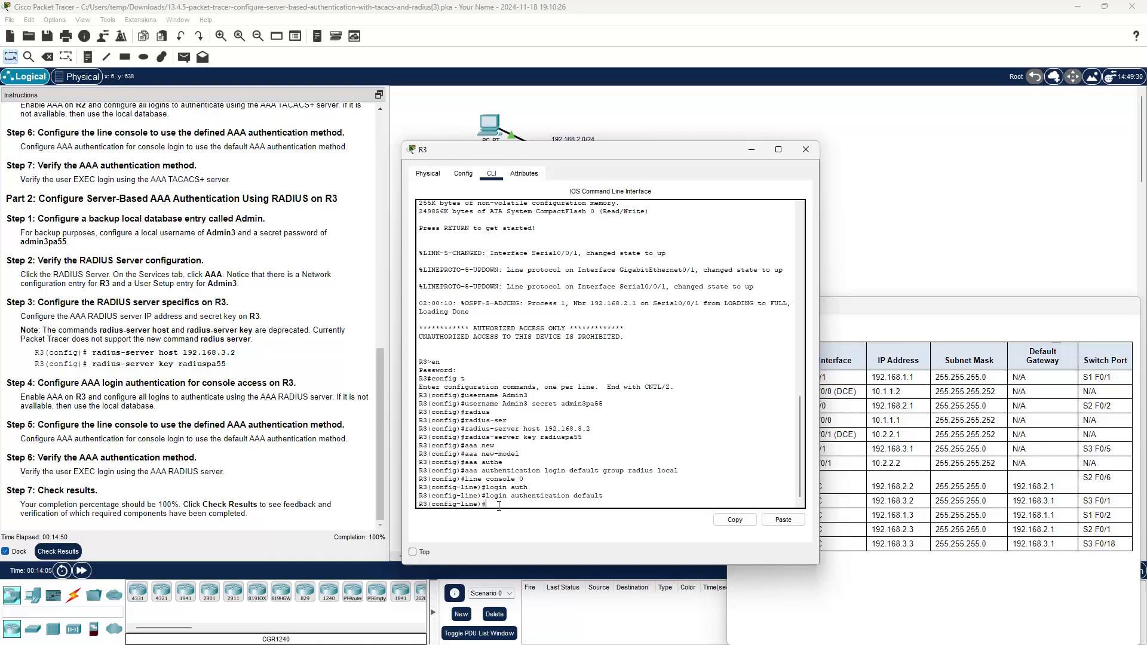
Return to privileged mode and save R3's configuration with write mem
{"action": "type", "text": "exit"}
{"action": "key", "text": "Return"}
{"action": "type", "text": "exit"}
{"action": "key", "text": "Return"}
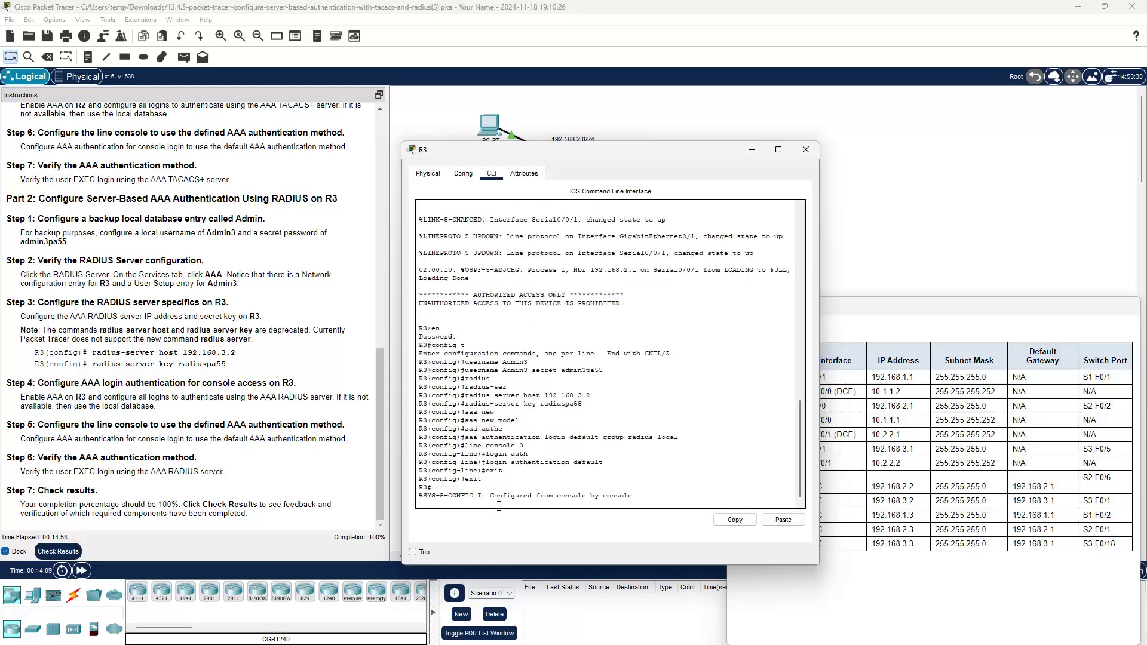
{"action": "key", "text": "Return"}
{"action": "type", "text": "write mem"}
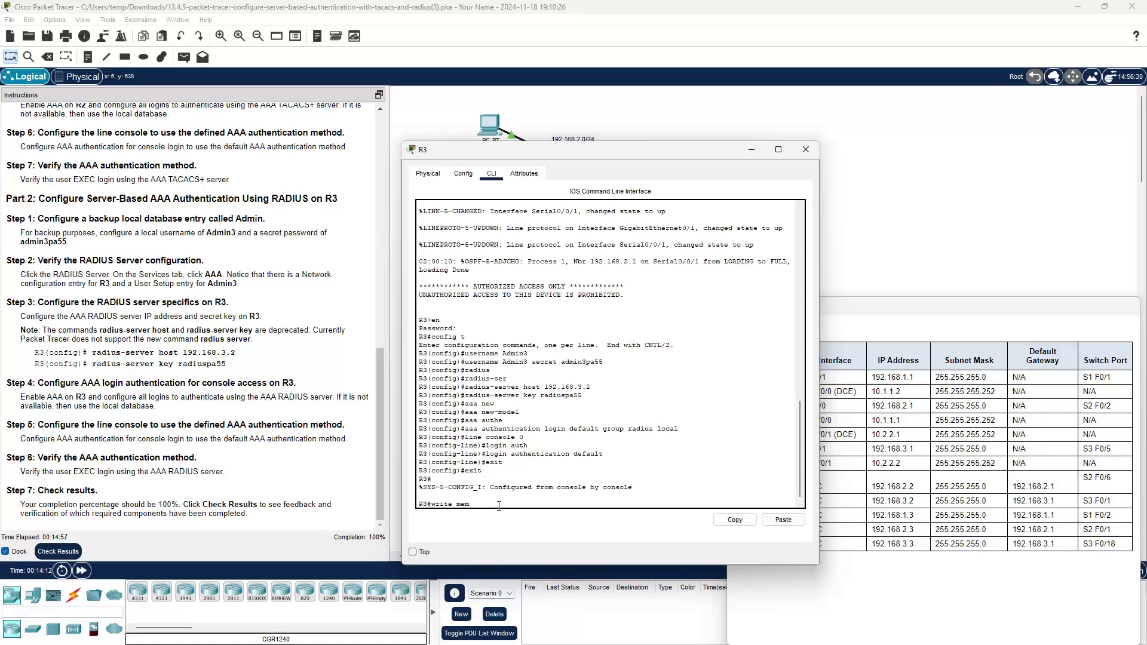
{"action": "key", "text": "Return"}
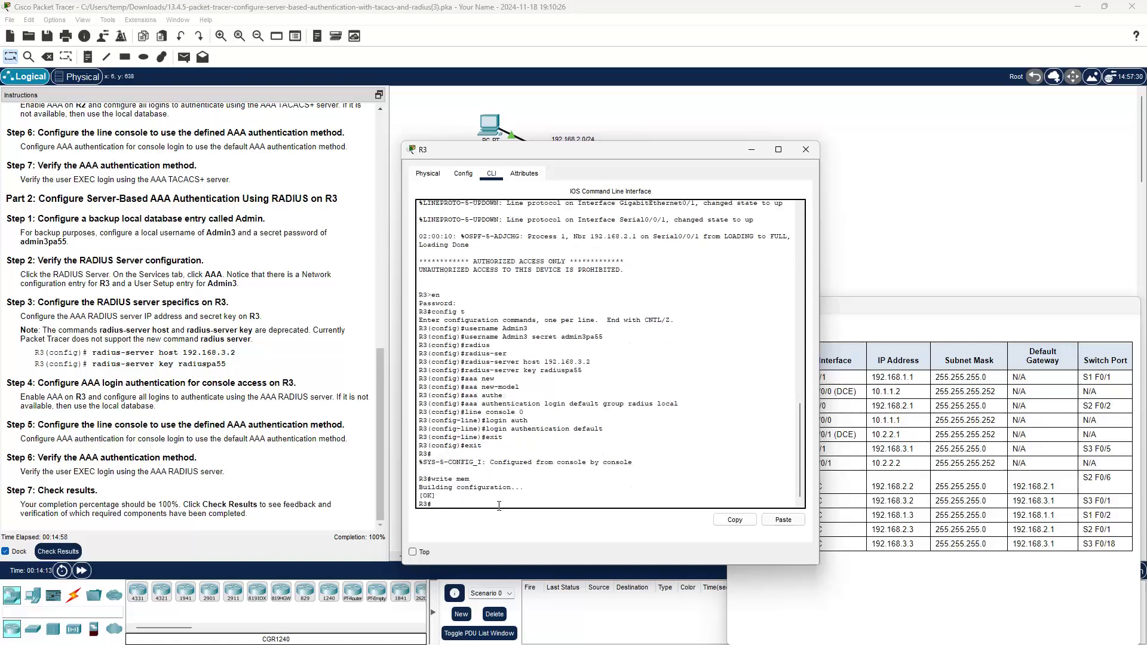
Log out of R3's console to bring up a fresh username prompt
{"action": "type", "text": "exit"}
{"action": "key", "text": "Return"}
{"action": "key", "text": "Return"}
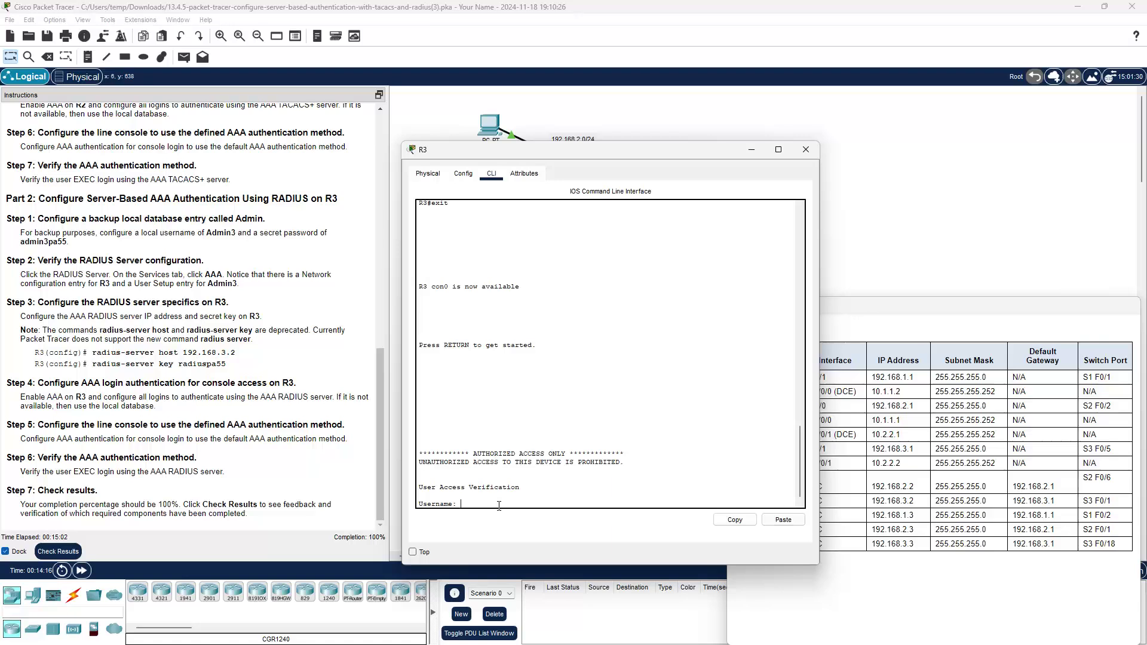
Log in to R3's console with the backup admin username and password, reaching the R3> prompt
{"action": "type", "text": "Admin"}
{"action": "key", "text": "Return"}
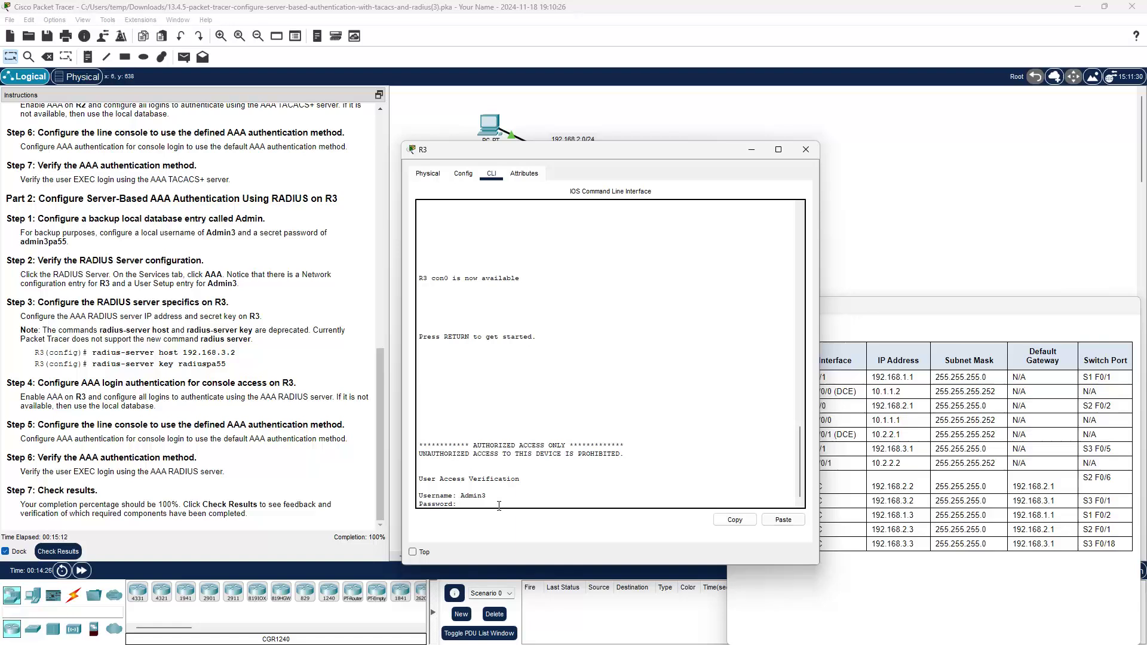
{"action": "key", "text": "Return"}
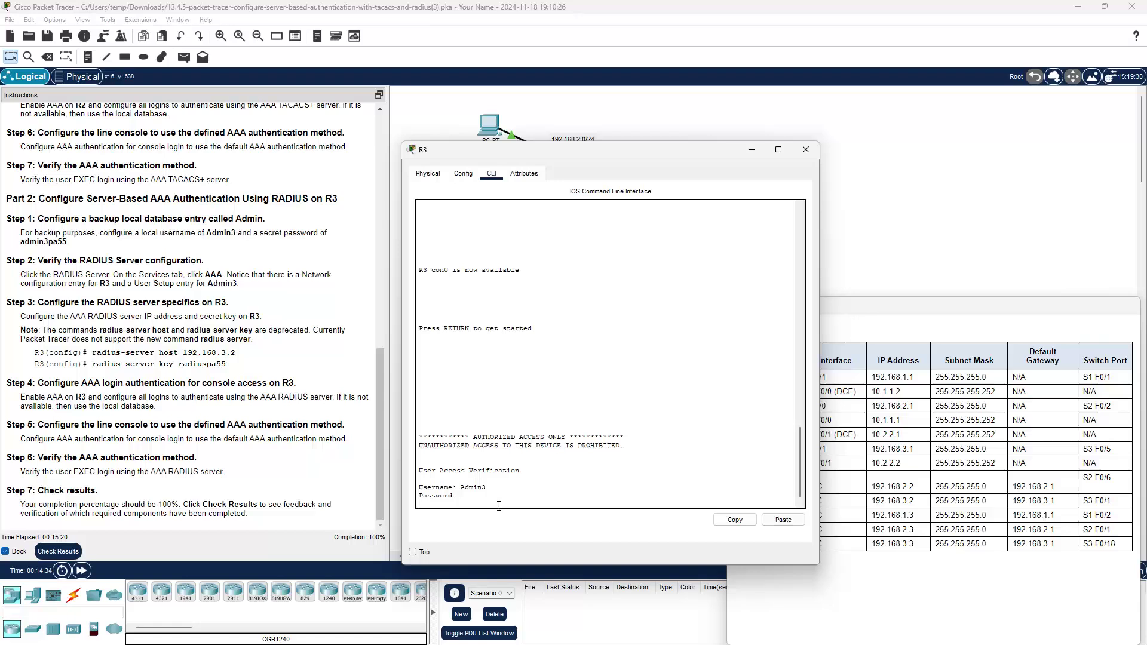
{"action": "key", "text": "Return"}
Close R3's console window and dock the Addressing Table above the Instructions panel
{"action": "left_click", "coordinate": [805, 150]}
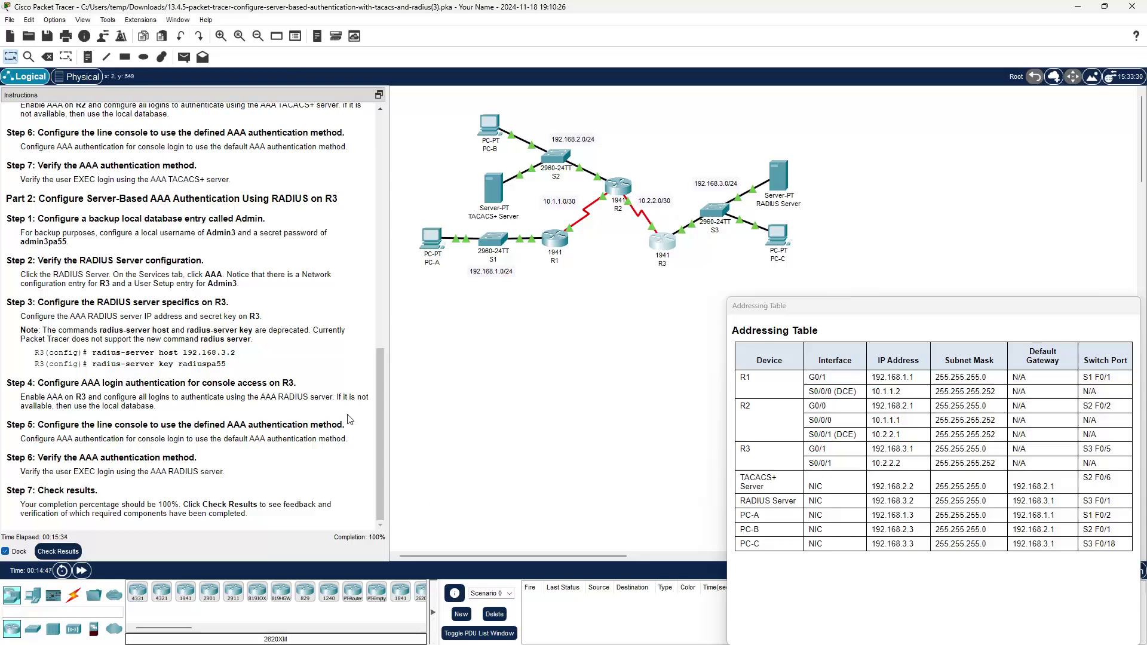
{"action": "scroll", "coordinate": [345, 421], "scroll_direction": "up", "scroll_amount": 1}
{"action": "scroll", "coordinate": [356, 425], "scroll_direction": "down", "scroll_amount": 1}
{"action": "left_click_drag", "start_coordinate": [922, 317], "coordinate": [699, 265]}
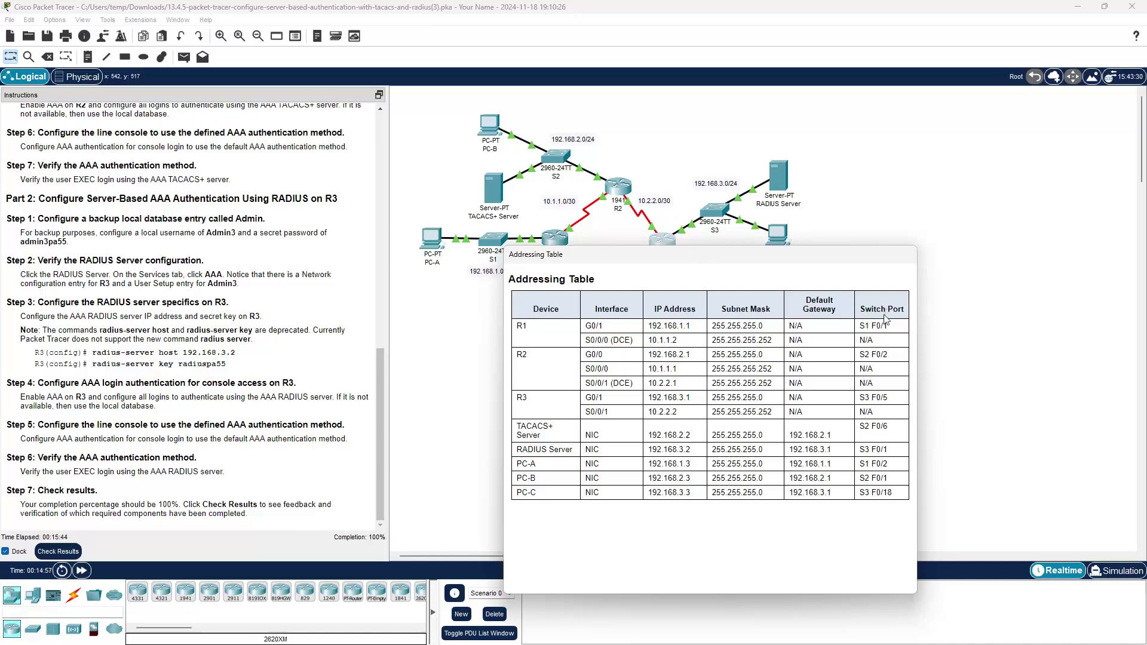
{"action": "left_click_drag", "start_coordinate": [827, 265], "coordinate": [96, 131]}
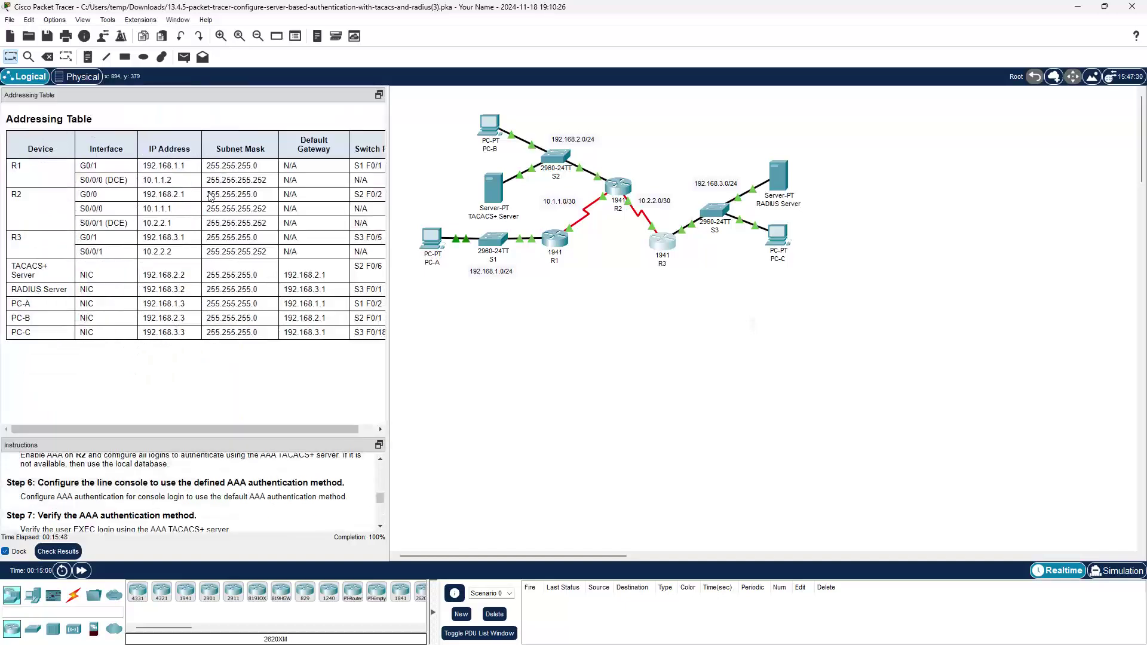